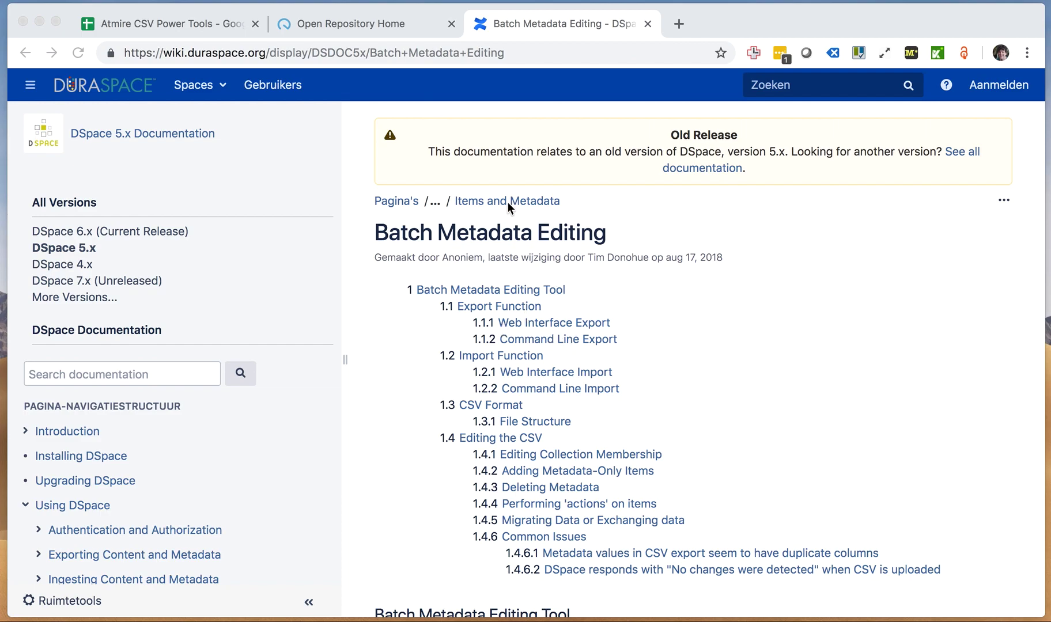
Change DSDOC5x to DSDOC6x in the page address to load the DSpace 6.x Batch Metadata Editing docs
{"action": "double_click", "coordinate": [346, 52]}
{"action": "left_click", "coordinate": [359, 52]}
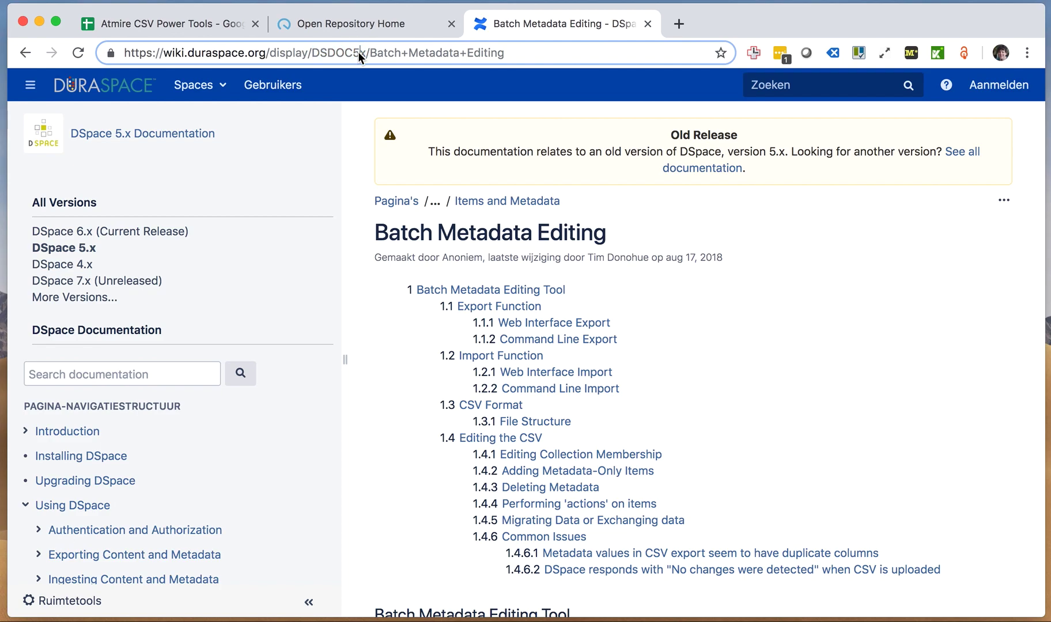
{"action": "key", "text": "BackSpace"}
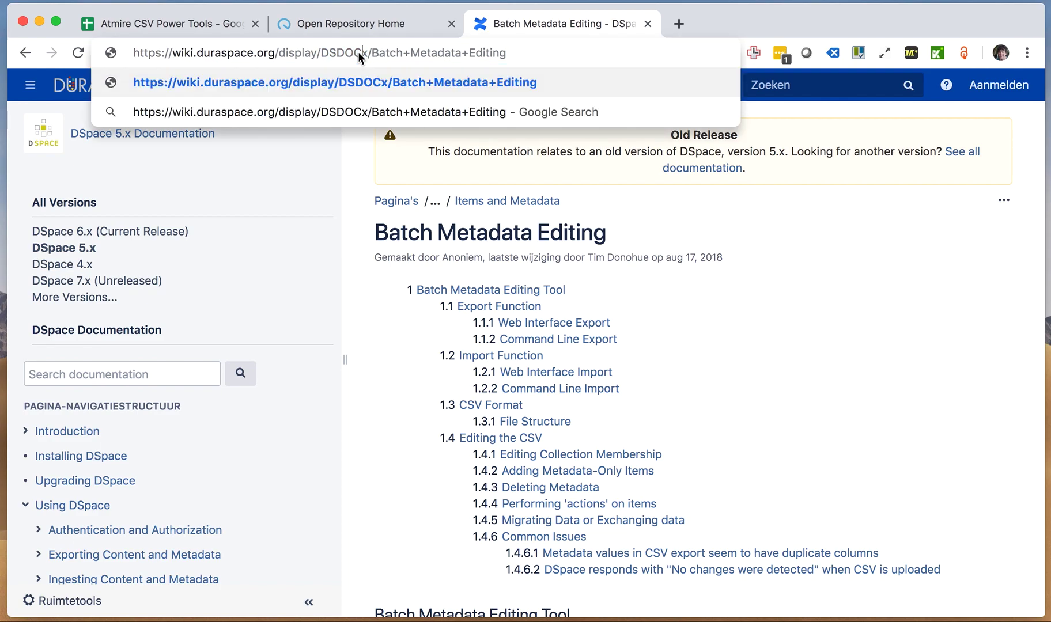
{"action": "type", "text": "6"}
{"action": "key", "text": "Return"}
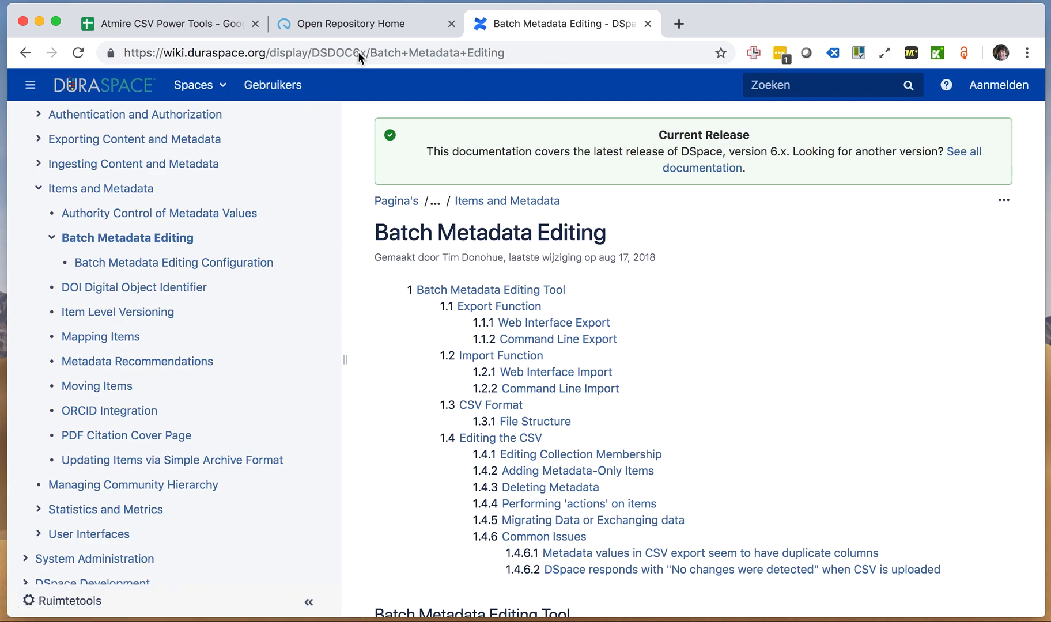
In Open Repository, browse the University community's Theses and Dissertations sub-community
{"action": "left_click", "coordinate": [358, 25]}
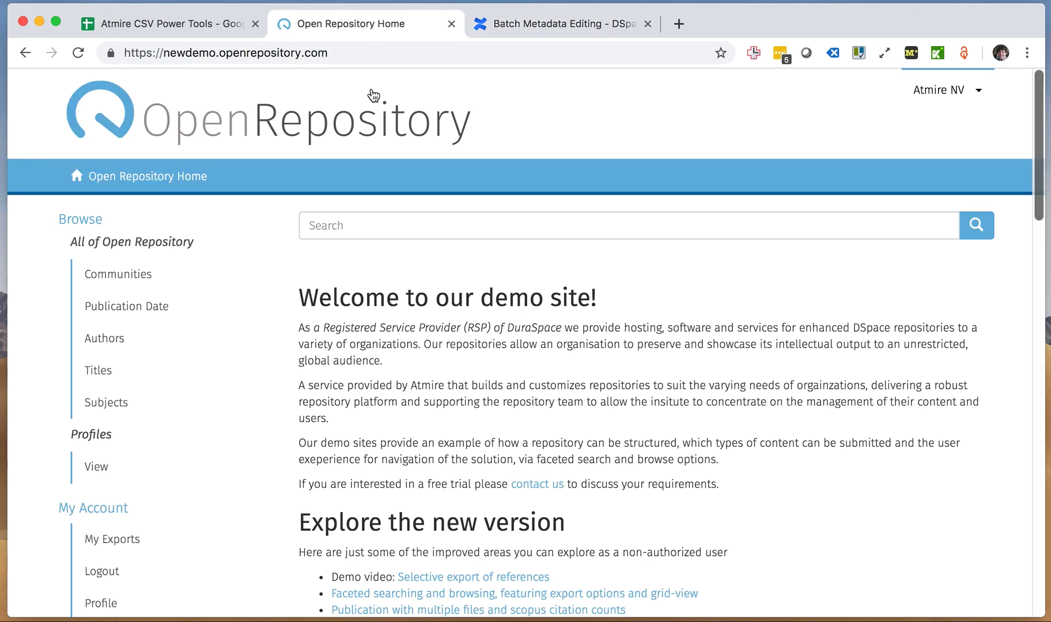
{"action": "scroll", "coordinate": [639, 341], "scroll_direction": "down", "scroll_amount": 2}
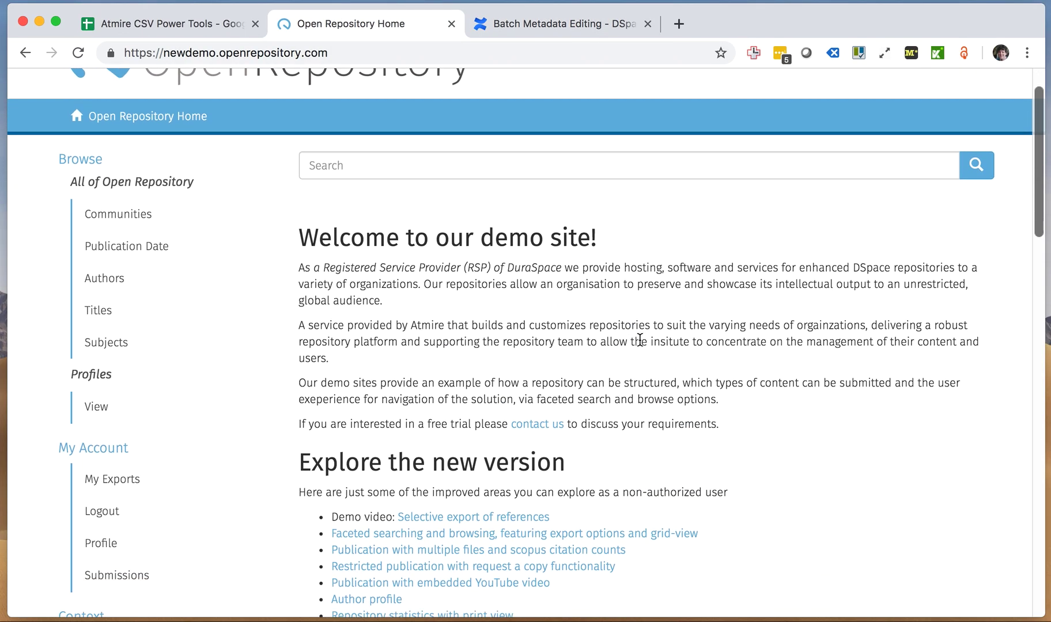
{"action": "scroll", "coordinate": [640, 341], "scroll_direction": "down", "scroll_amount": 7}
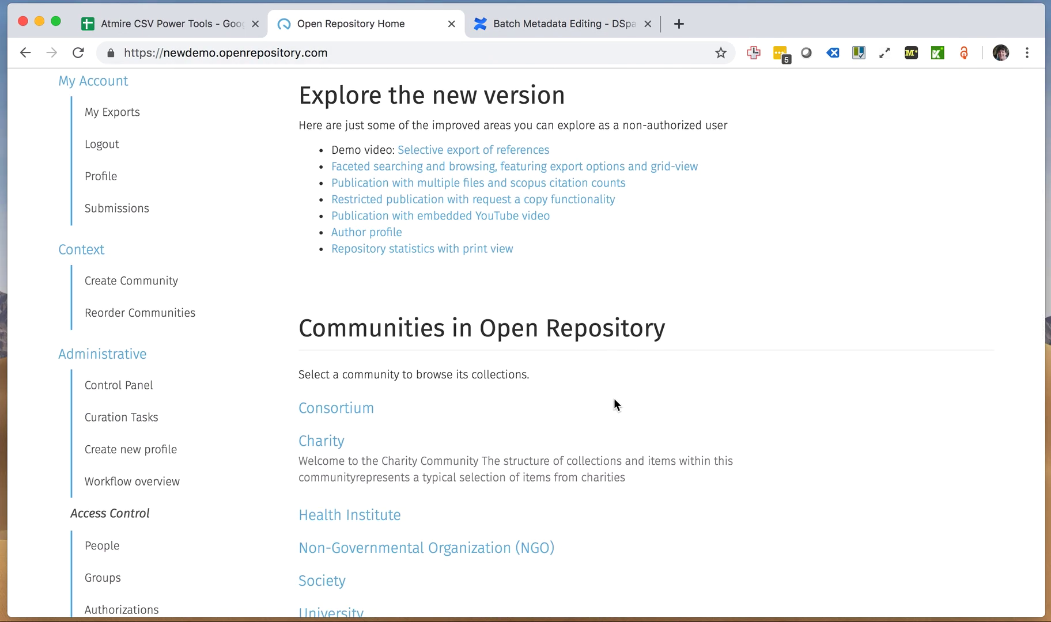
{"action": "scroll", "coordinate": [613, 399], "scroll_direction": "down", "scroll_amount": 3}
{"action": "scroll", "coordinate": [600, 408], "scroll_direction": "down", "scroll_amount": 1}
{"action": "left_click", "coordinate": [325, 439]}
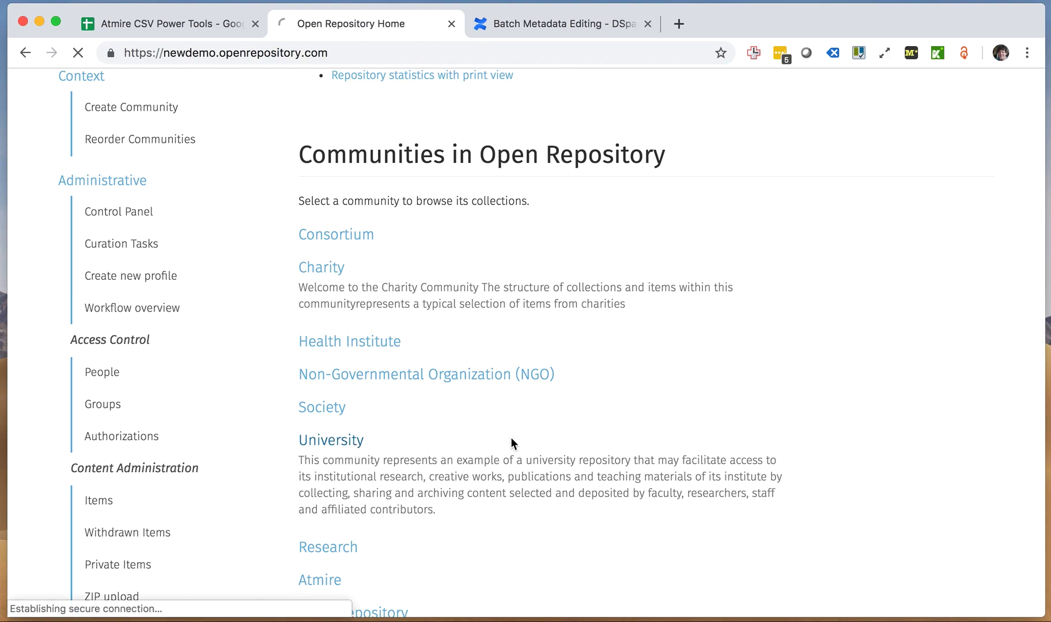
{"action": "scroll", "coordinate": [545, 431], "scroll_direction": "down", "scroll_amount": 8}
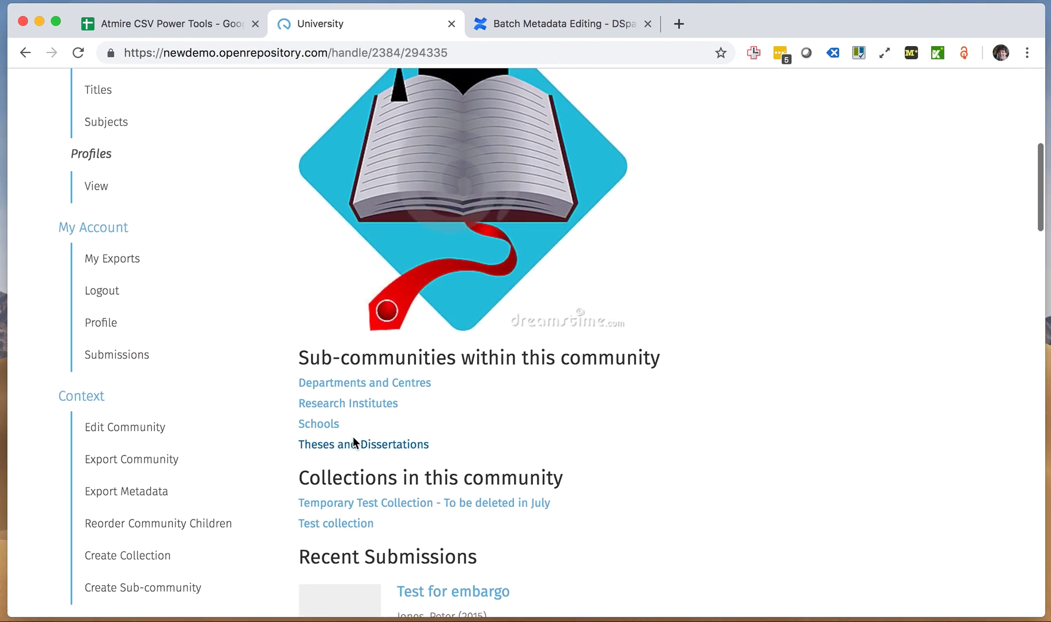
{"action": "left_click", "coordinate": [349, 449]}
{"action": "scroll", "coordinate": [552, 444], "scroll_direction": "down", "scroll_amount": 10}
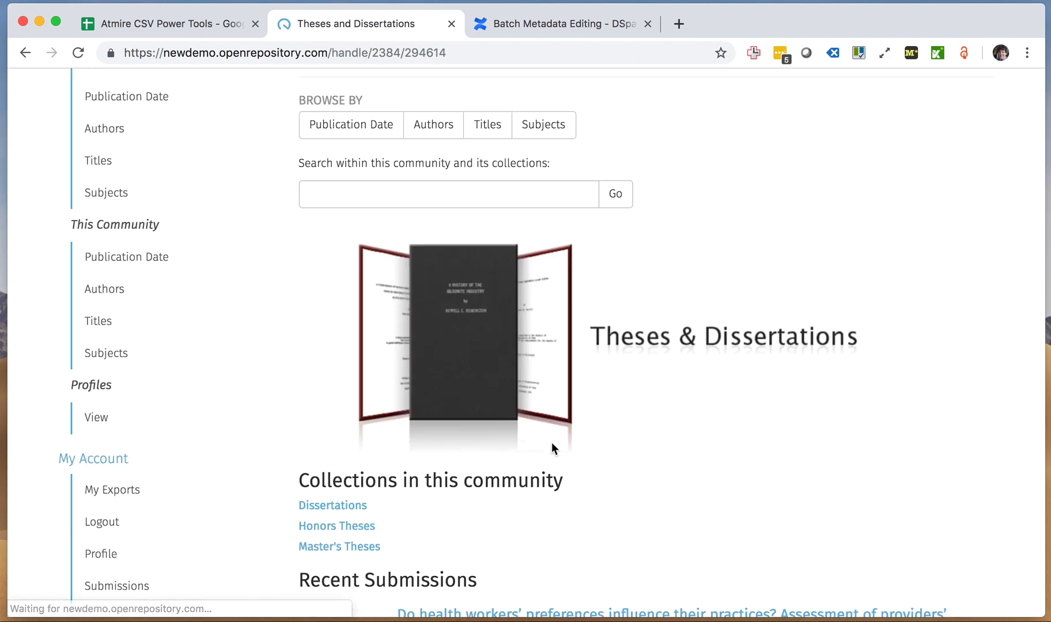
{"action": "scroll", "coordinate": [552, 444], "scroll_direction": "up", "scroll_amount": 3}
{"action": "scroll", "coordinate": [552, 442], "scroll_direction": "down", "scroll_amount": 7}
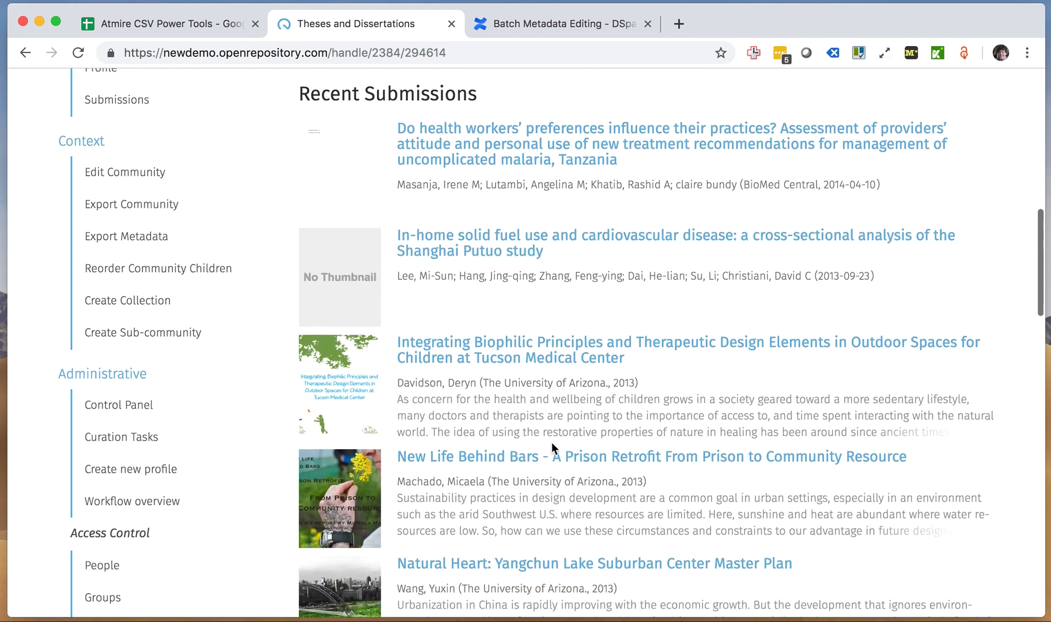
{"action": "scroll", "coordinate": [552, 443], "scroll_direction": "up", "scroll_amount": 1}
{"action": "scroll", "coordinate": [552, 443], "scroll_direction": "up", "scroll_amount": 3}
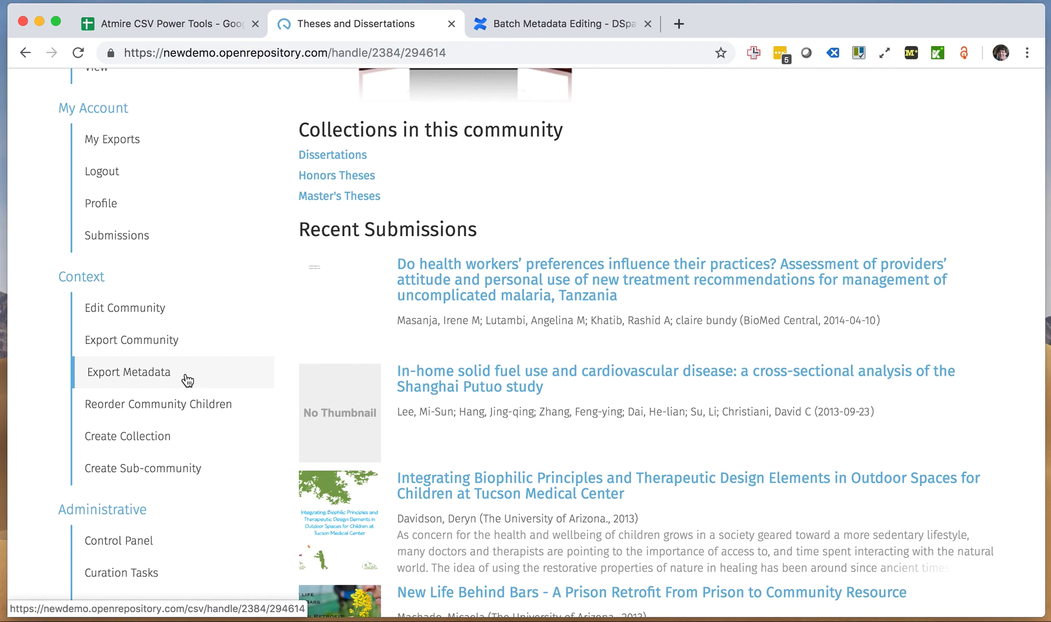
{"action": "scroll", "coordinate": [554, 411], "scroll_direction": "up", "scroll_amount": 10}
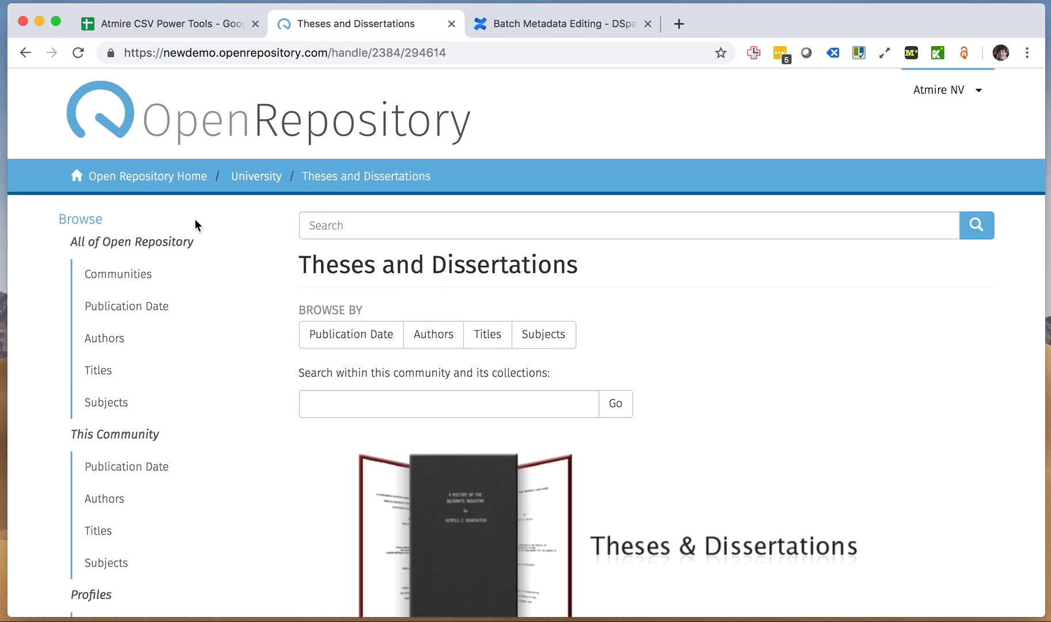
From the home page, run an empty search listing all 277 items and preview the Export formats
{"action": "left_click", "coordinate": [175, 181]}
{"action": "left_click", "coordinate": [974, 227]}
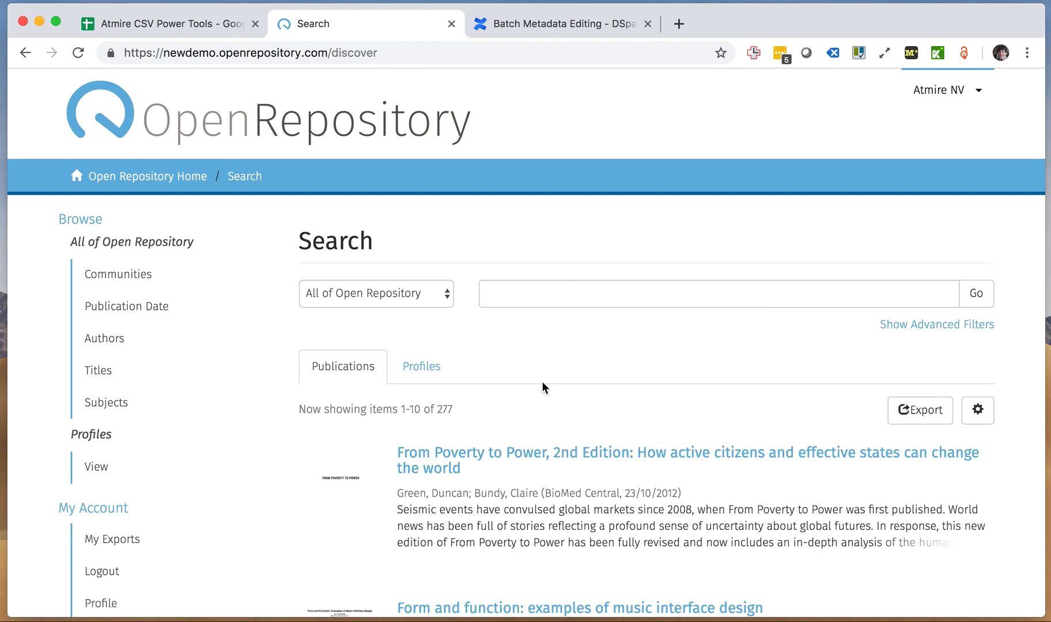
{"action": "scroll", "coordinate": [615, 375], "scroll_direction": "down", "scroll_amount": 3}
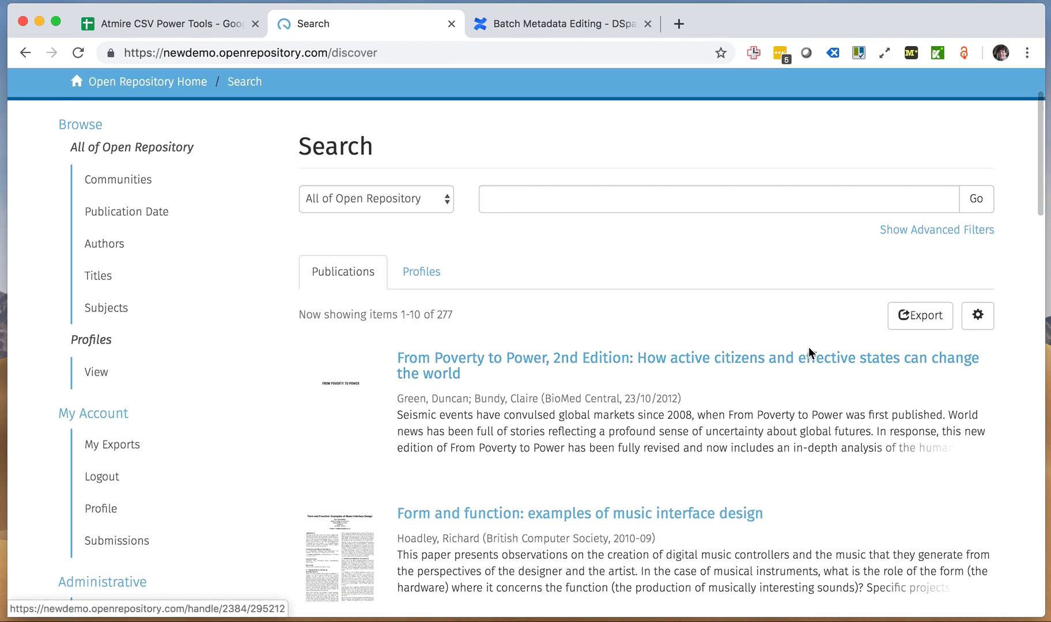
{"action": "left_click", "coordinate": [903, 312]}
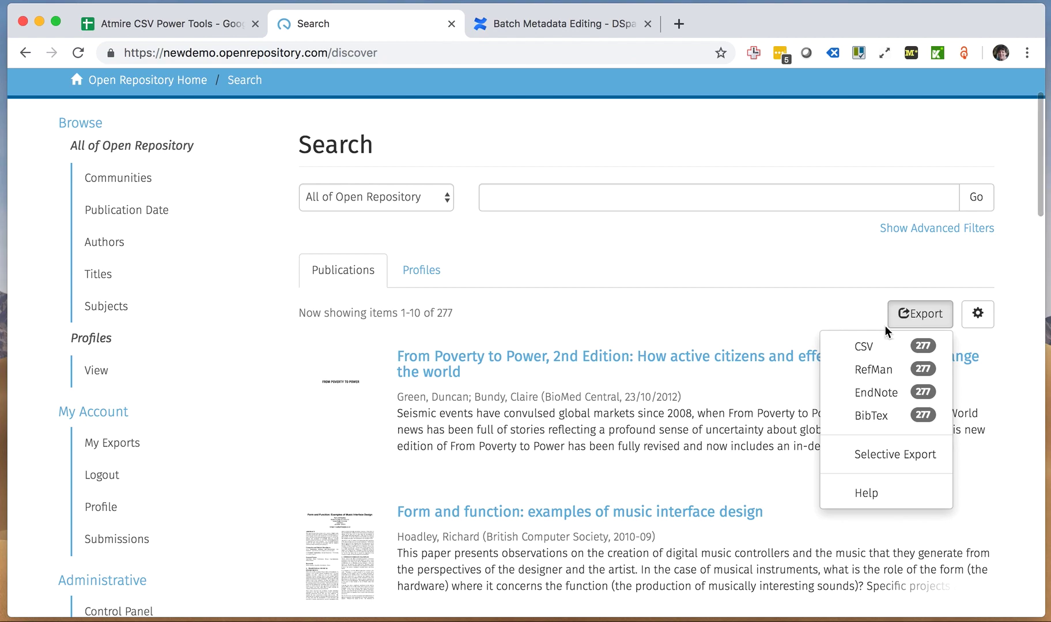
{"action": "scroll", "coordinate": [871, 350], "scroll_direction": "up", "scroll_amount": 1}
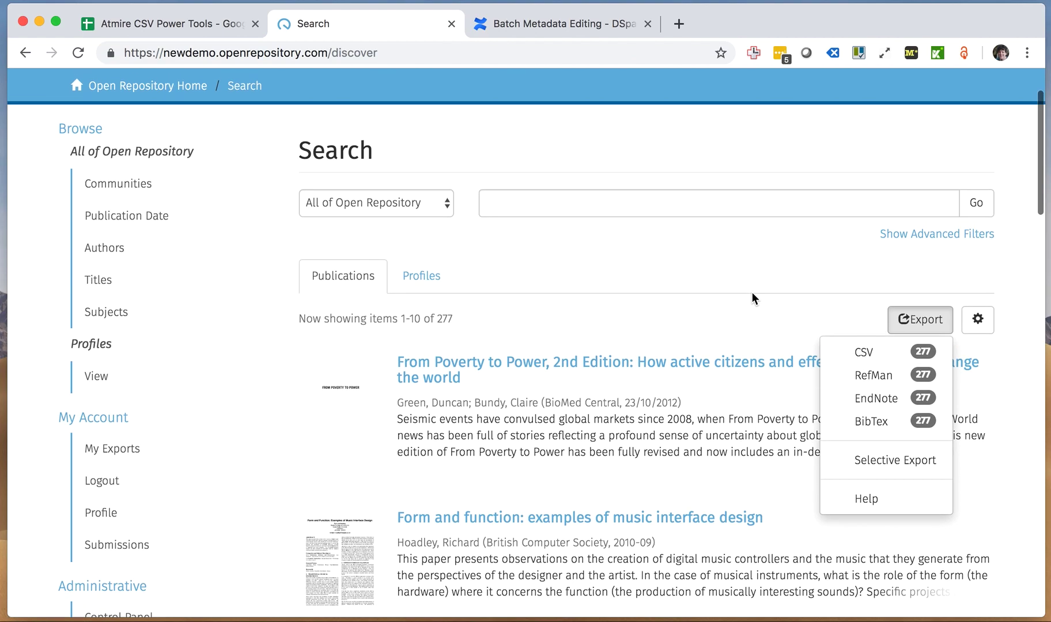
{"action": "left_click", "coordinate": [752, 292]}
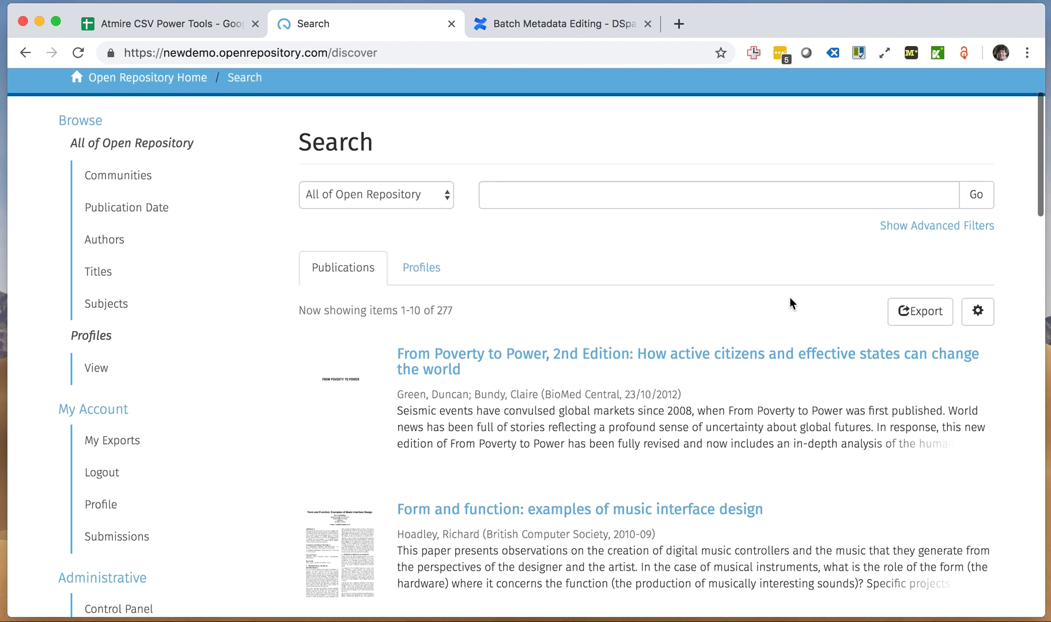
Switch to the Atmire CSV Power Tools spreadsheet and review the sample metadata columns, including author cell F3
{"action": "left_click", "coordinate": [191, 22]}
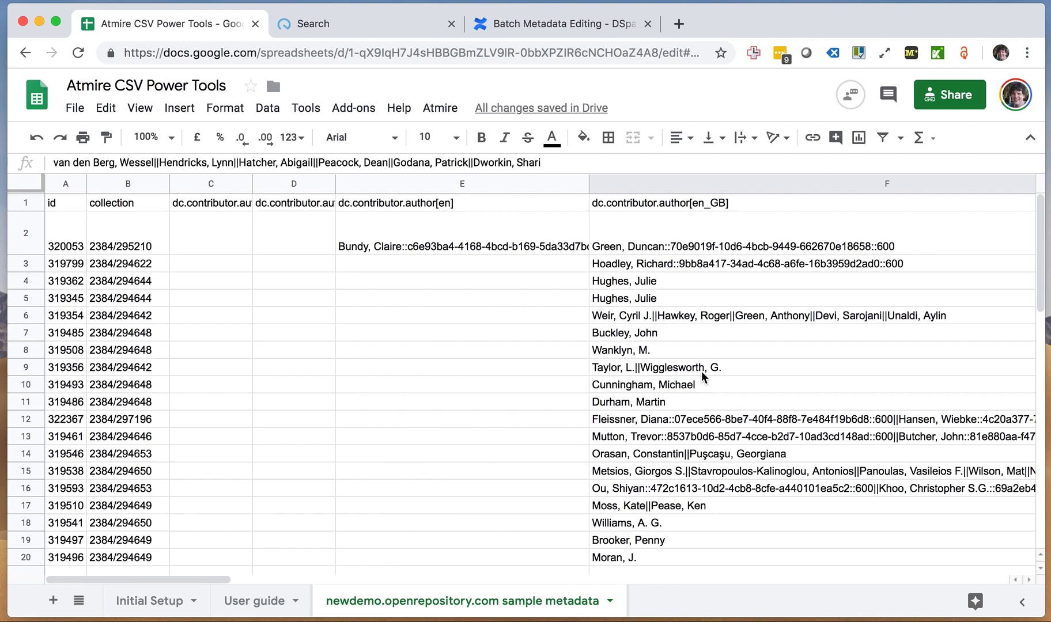
{"action": "scroll", "coordinate": [702, 376], "scroll_direction": "right", "scroll_amount": 10}
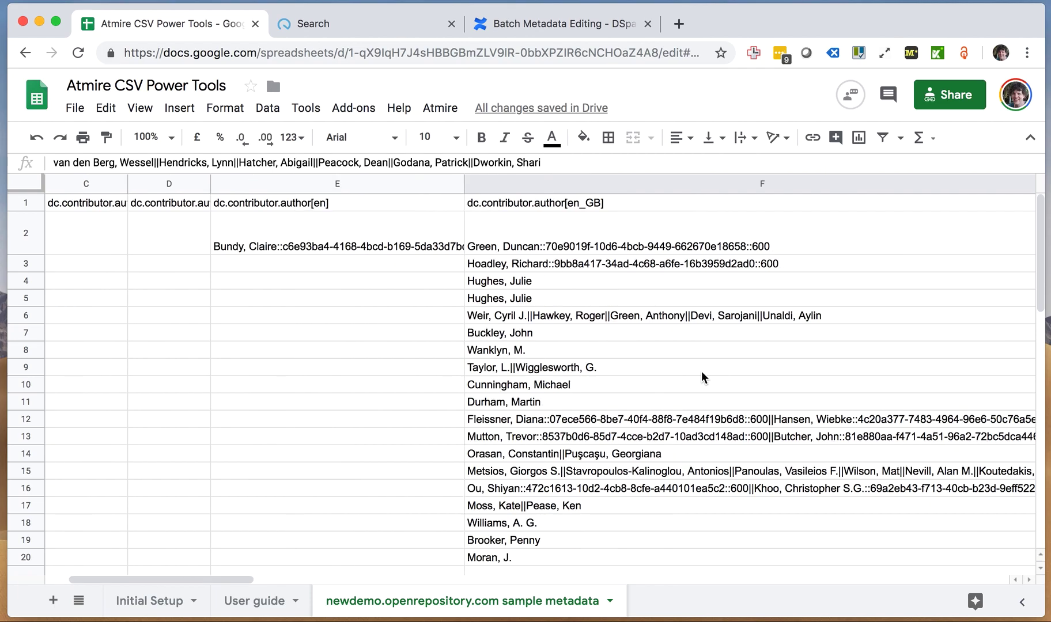
{"action": "scroll", "coordinate": [703, 376], "scroll_direction": "left", "scroll_amount": 10}
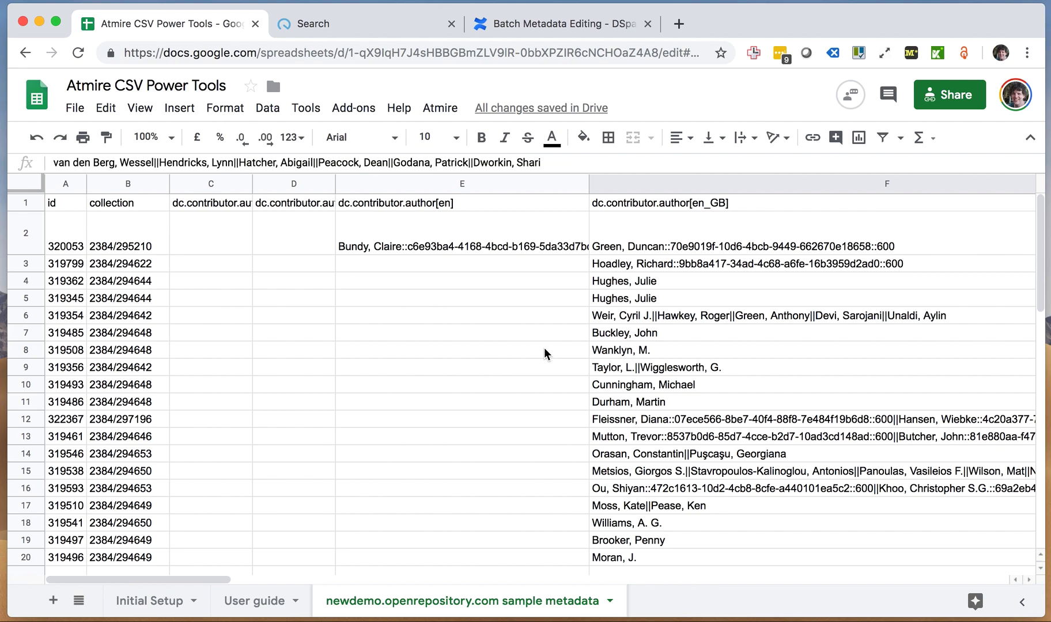
{"action": "left_click", "coordinate": [665, 265]}
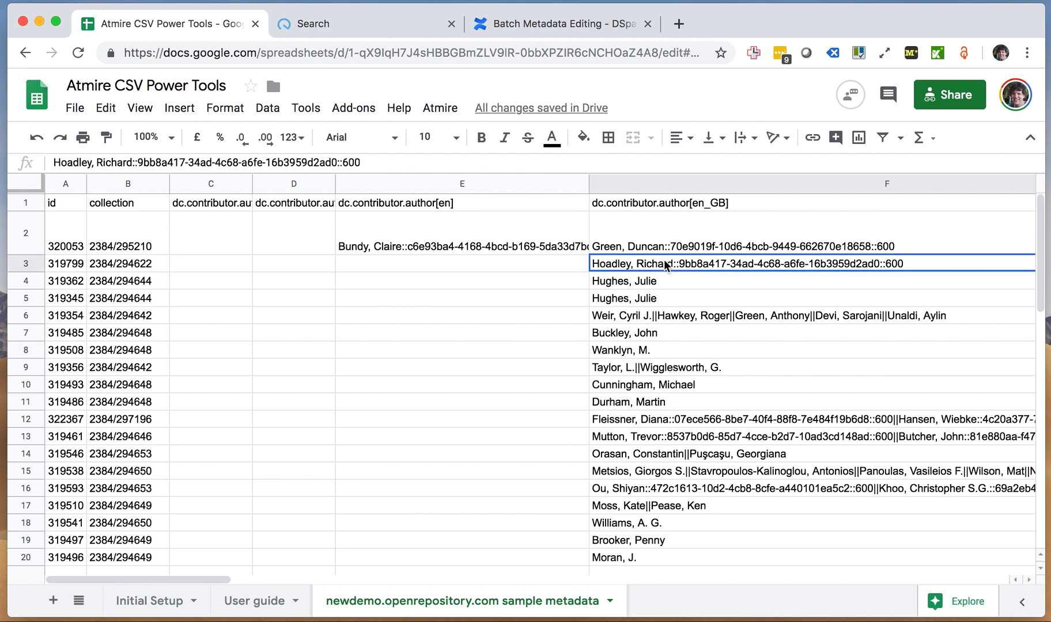
{"action": "key", "text": "Up"}
{"action": "key", "text": "Right"}
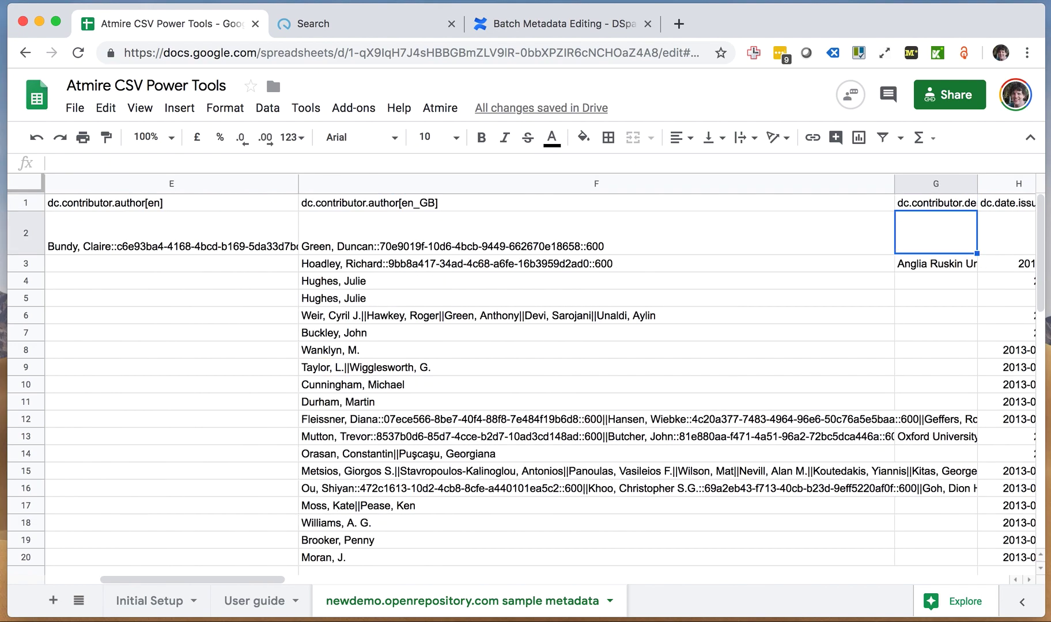
{"action": "key", "text": "Left"}
{"action": "key", "text": "Down"}
{"action": "key", "text": "Up"}
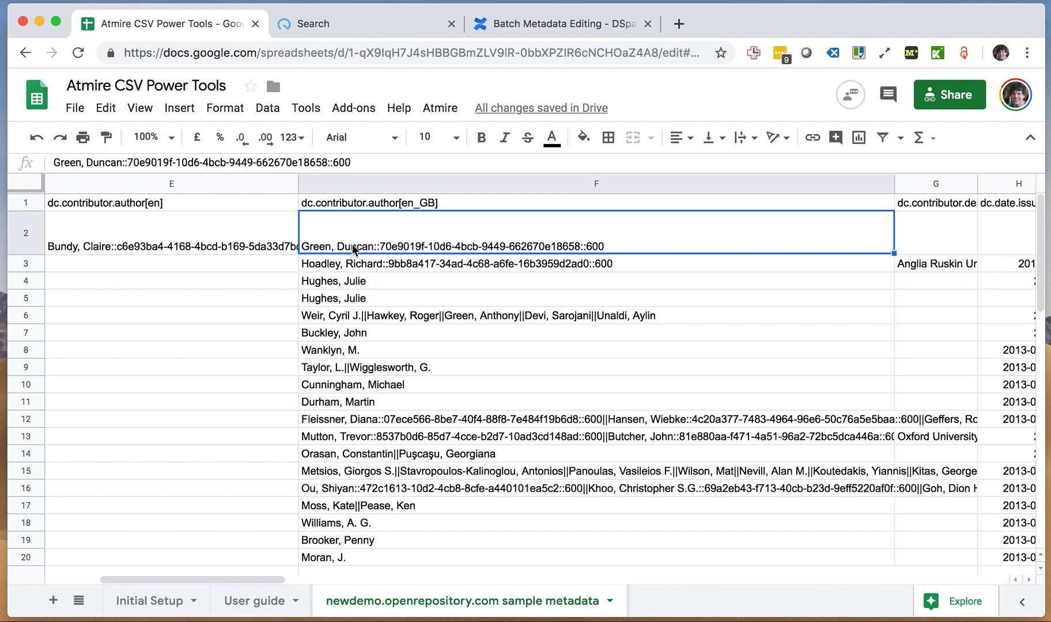
{"action": "double_click", "coordinate": [391, 247]}
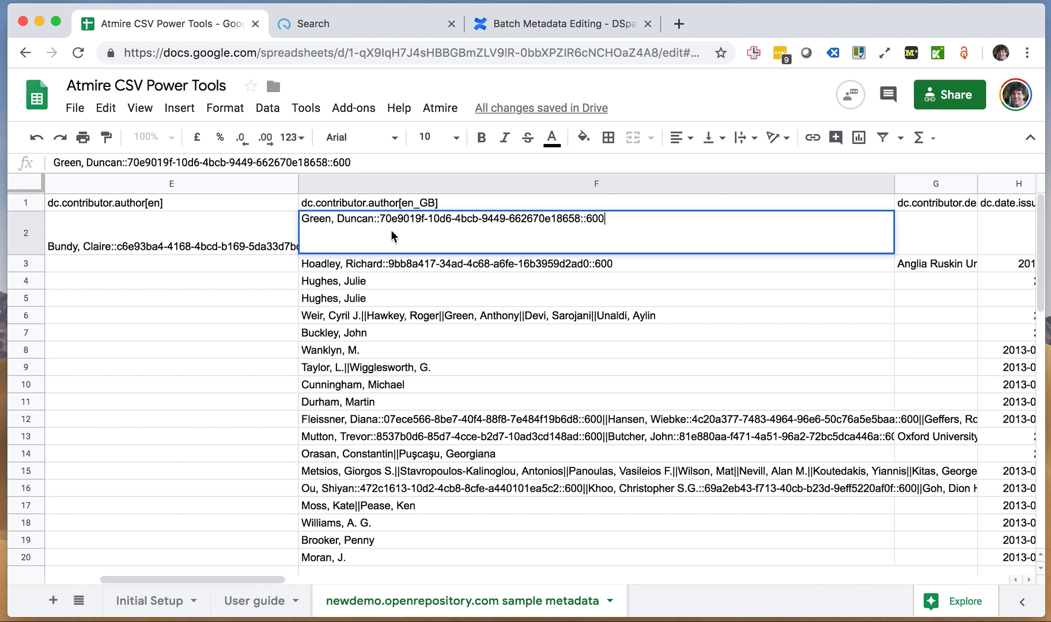
{"action": "left_click_drag", "start_coordinate": [378, 219], "coordinate": [524, 219]}
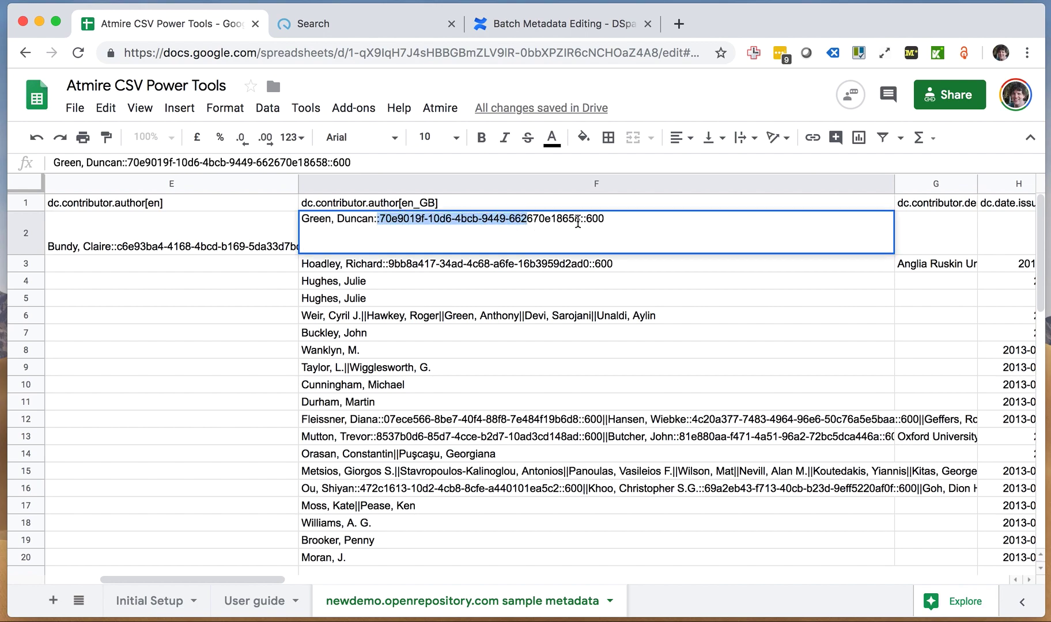
{"action": "double_click", "coordinate": [590, 219]}
{"action": "left_click", "coordinate": [602, 299]}
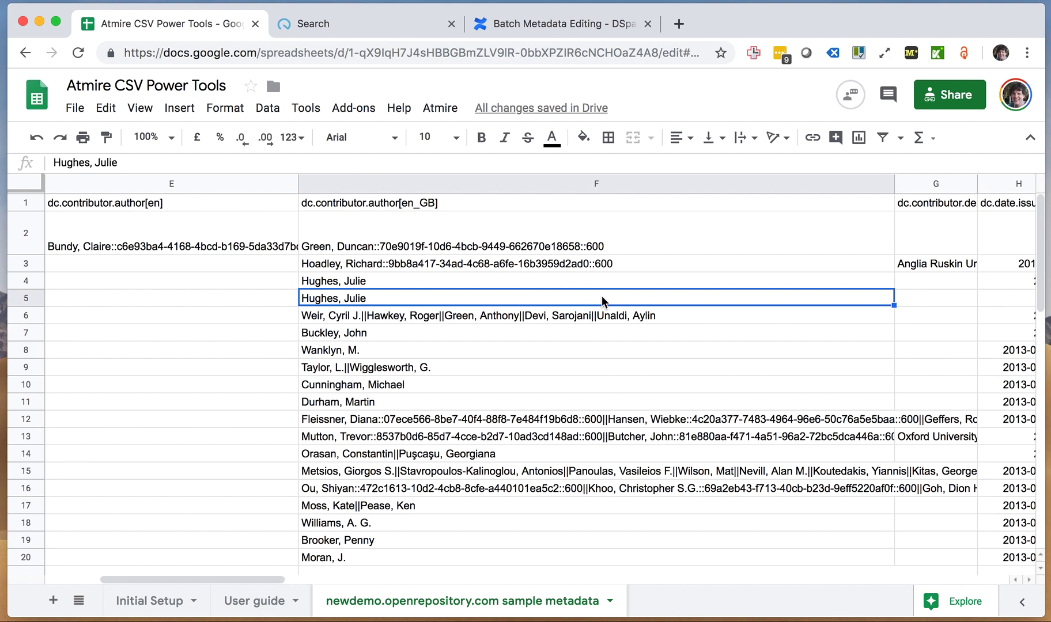
Widen column I so the dc.date.issued[en] header fits, comparing it with dc.date.issued
{"action": "key", "text": "Right"}
{"action": "key", "text": "Right"}
{"action": "key", "text": "Right"}
{"action": "key", "text": "Right"}
{"action": "key", "text": "Right"}
{"action": "key", "text": "Right"}
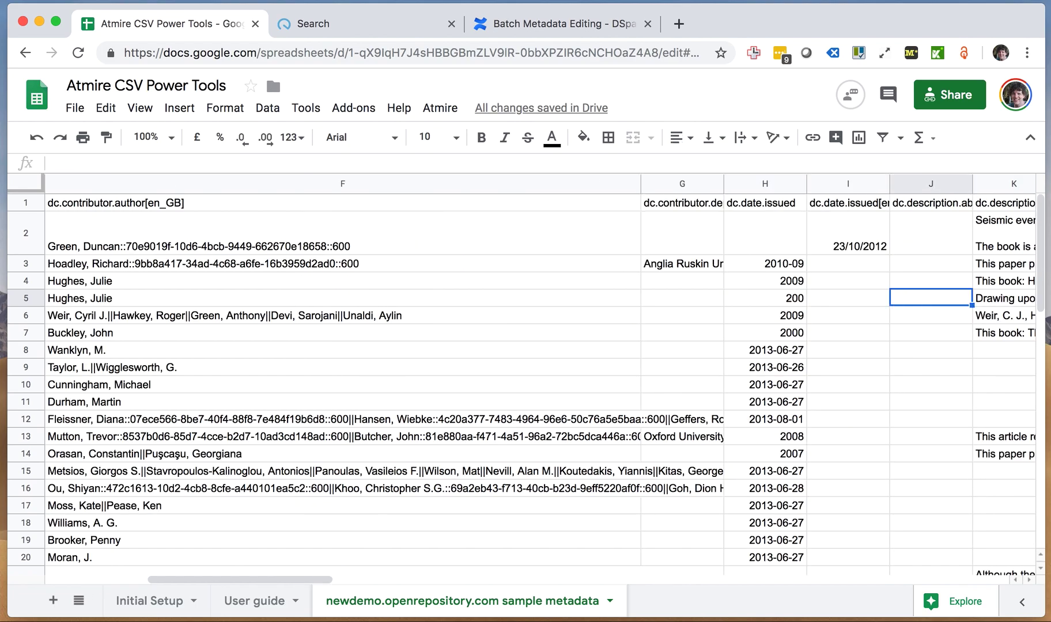
{"action": "key", "text": "Left"}
{"action": "key", "text": "Left"}
{"action": "key", "text": "Left"}
{"action": "key", "text": "Left"}
{"action": "key", "text": "Left"}
{"action": "key", "text": "Left"}
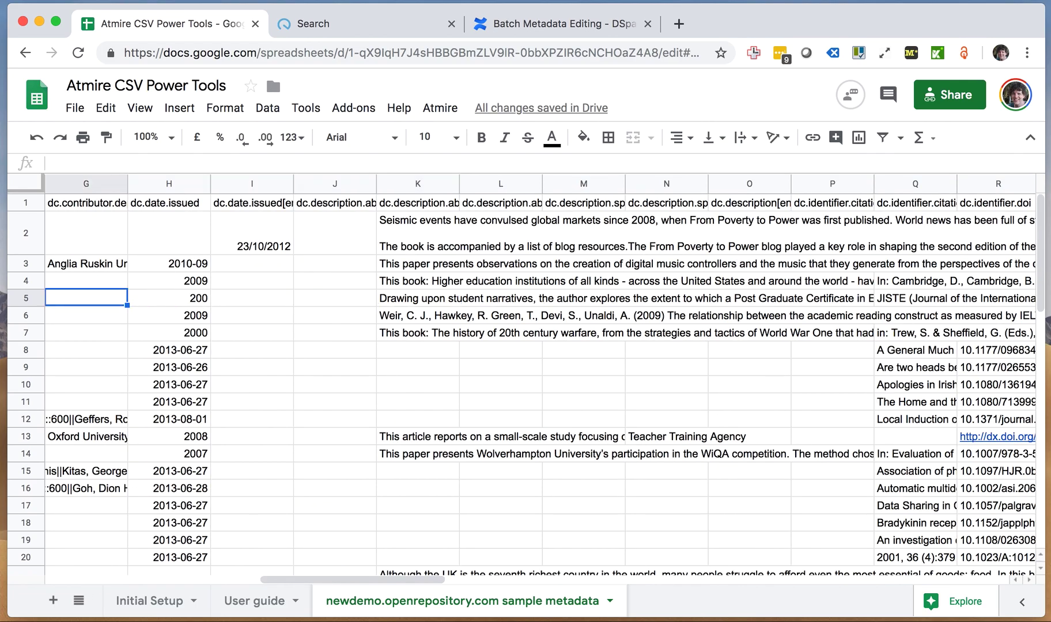
{"action": "key", "text": "Right"}
{"action": "key", "text": "Right"}
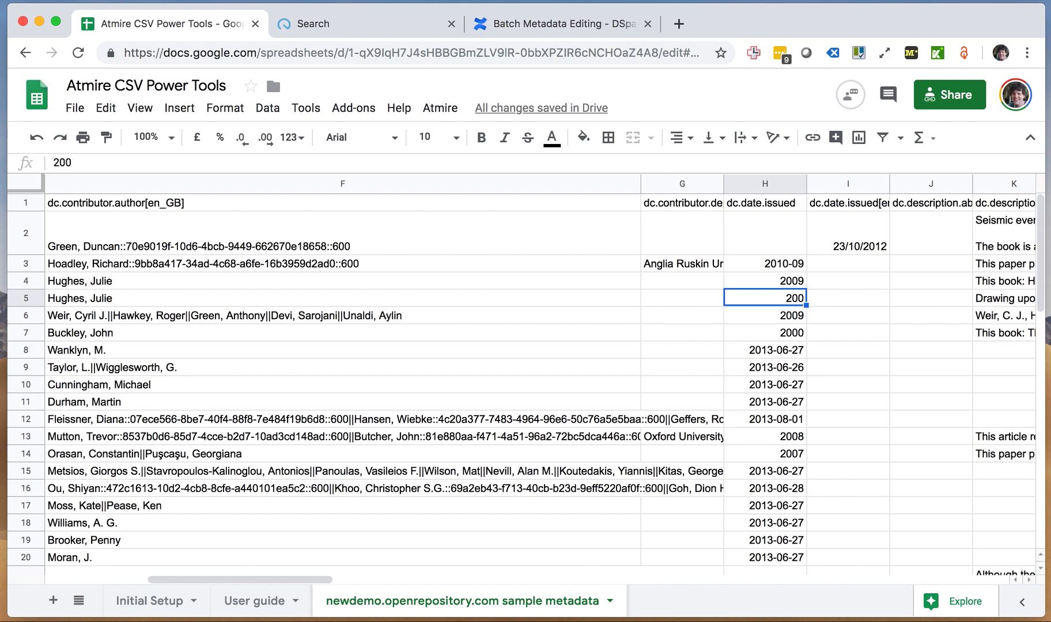
{"action": "left_click_drag", "start_coordinate": [888, 182], "coordinate": [900, 182]}
{"action": "left_click", "coordinate": [792, 203]}
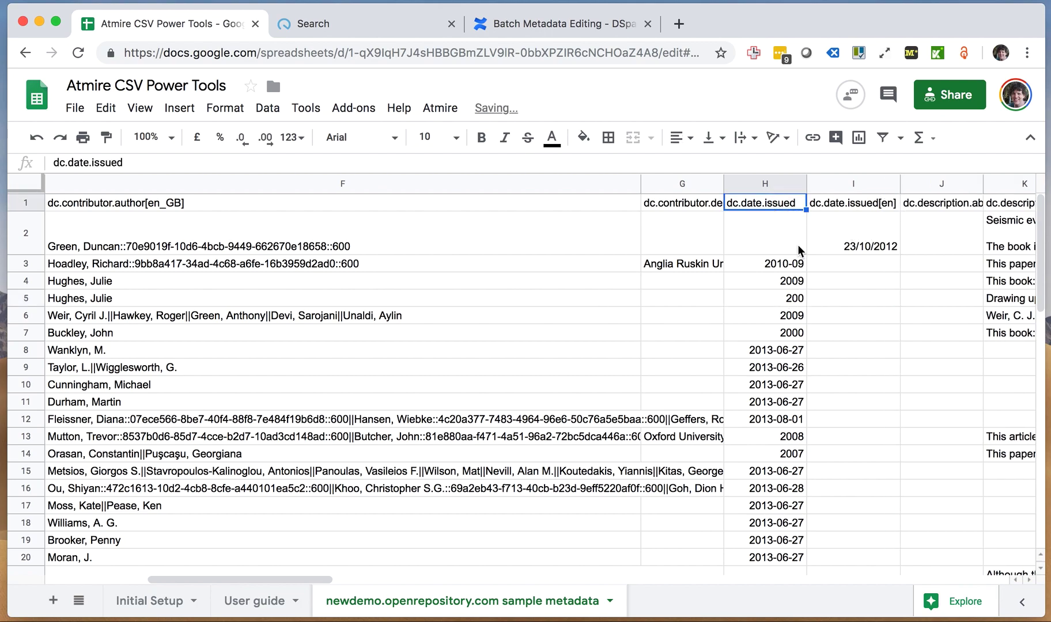
{"action": "key", "text": "Right"}
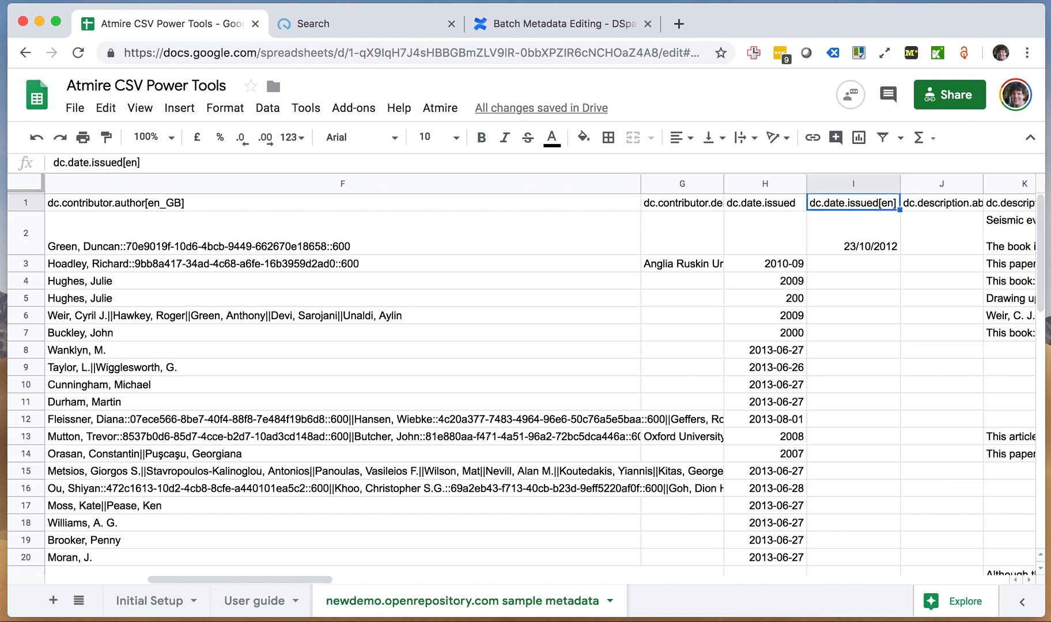
{"action": "key", "text": "Left"}
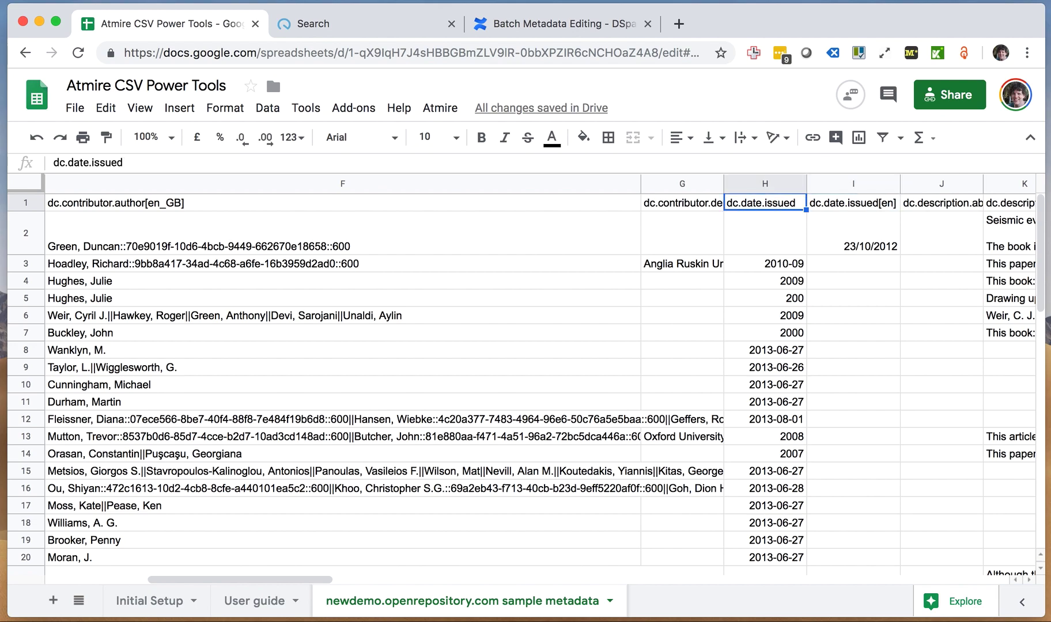
{"action": "key", "text": "Right"}
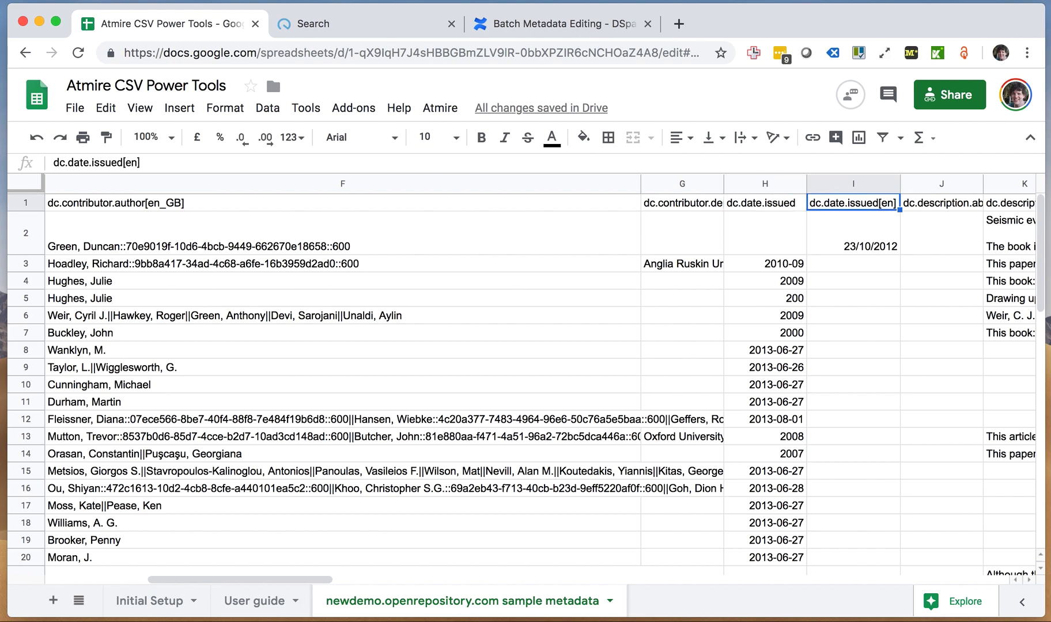
{"action": "key", "text": "Left"}
{"action": "key", "text": "Right"}
{"action": "key", "text": "Left"}
{"action": "key", "text": "Right"}
Check the 23/10/2012 date value and browse the headers through to dc.identifier.uri[]
{"action": "left_click", "coordinate": [764, 232]}
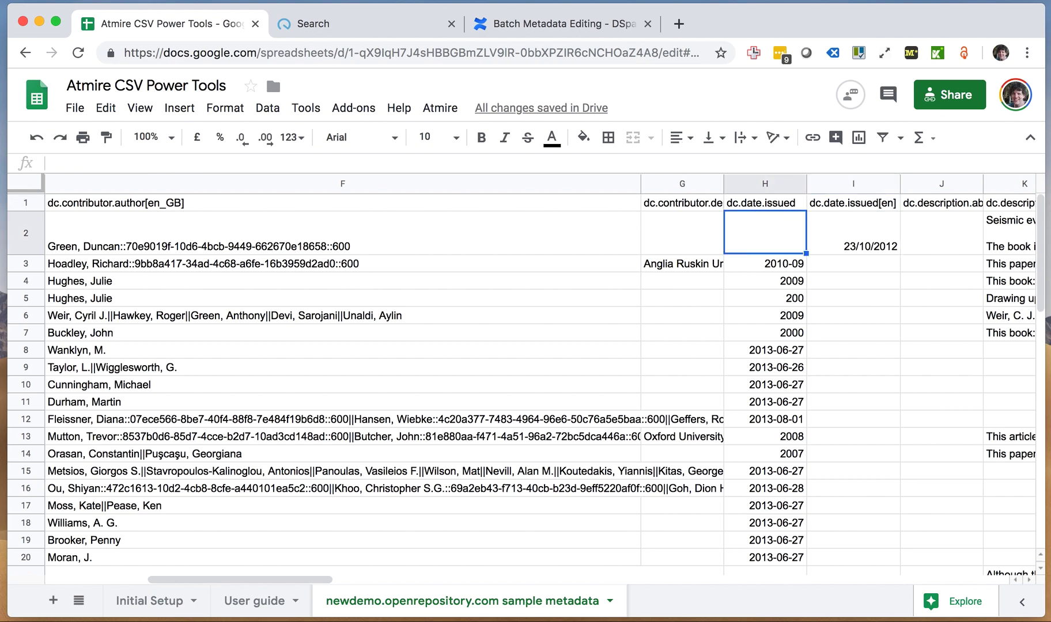
{"action": "key", "text": "Up"}
{"action": "key", "text": "Right"}
{"action": "key", "text": "Down"}
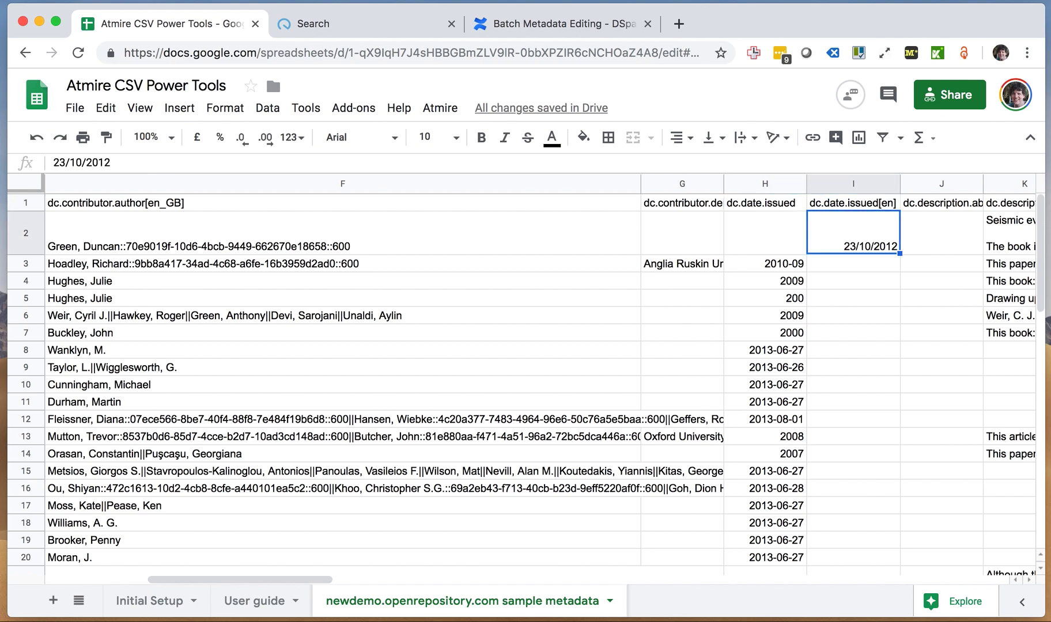
{"action": "key", "text": "Up"}
{"action": "key", "text": "Left"}
{"action": "key", "text": "Left"}
{"action": "key", "text": "Left"}
{"action": "key", "text": "Left"}
{"action": "key", "text": "Left"}
{"action": "key", "text": "Left"}
{"action": "key", "text": "Left"}
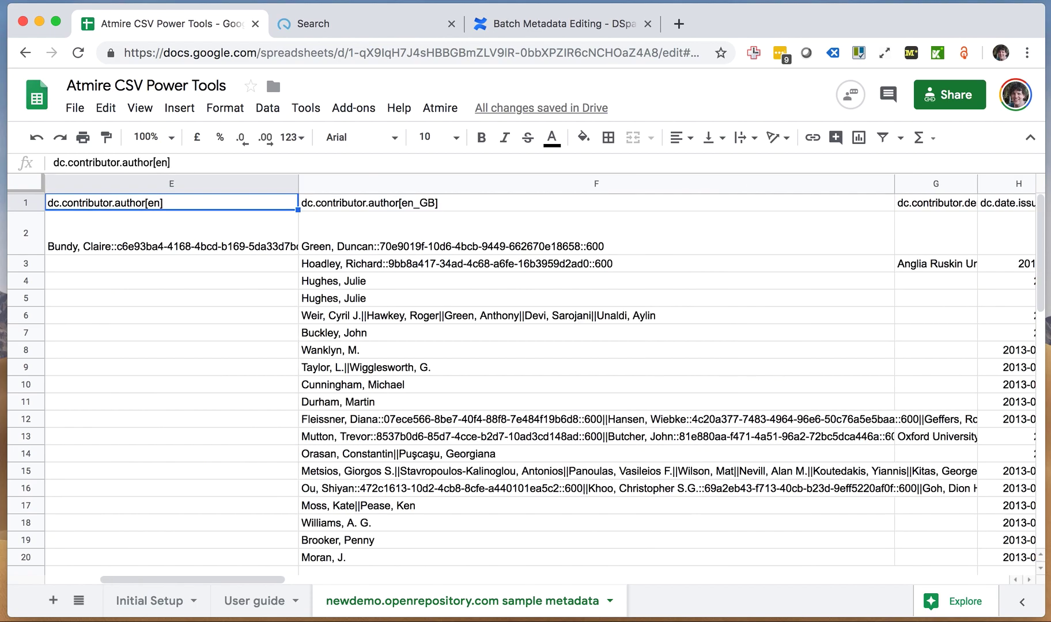
{"action": "key", "text": "Right"}
{"action": "key", "text": "Right"}
{"action": "key", "text": "Right"}
{"action": "key", "text": "Right"}
{"action": "key", "text": "Right"}
{"action": "key", "text": "Right"}
{"action": "key", "text": "Right"}
{"action": "key", "text": "Right"}
{"action": "key", "text": "Right"}
{"action": "key", "text": "Right"}
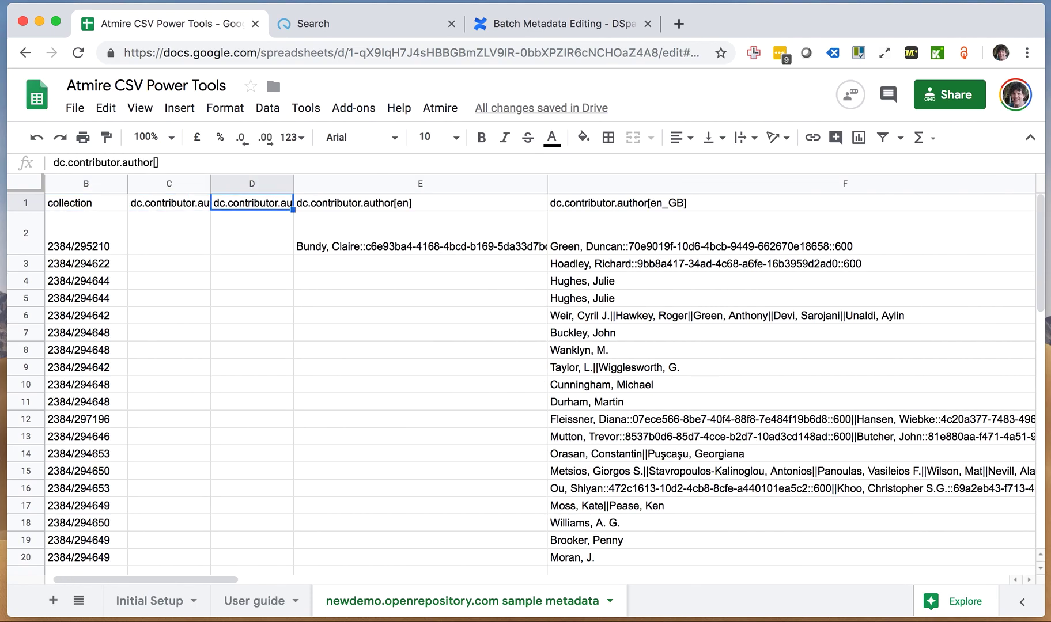
{"action": "key", "text": "Right"}
{"action": "key", "text": "Right"}
{"action": "key", "text": "Right"}
{"action": "key", "text": "Right"}
{"action": "key", "text": "Right"}
{"action": "key", "text": "Right"}
{"action": "key", "text": "Right"}
{"action": "key", "text": "Right"}
{"action": "key", "text": "Right"}
{"action": "key", "text": "Right"}
{"action": "key", "text": "Right"}
{"action": "key", "text": "Right"}
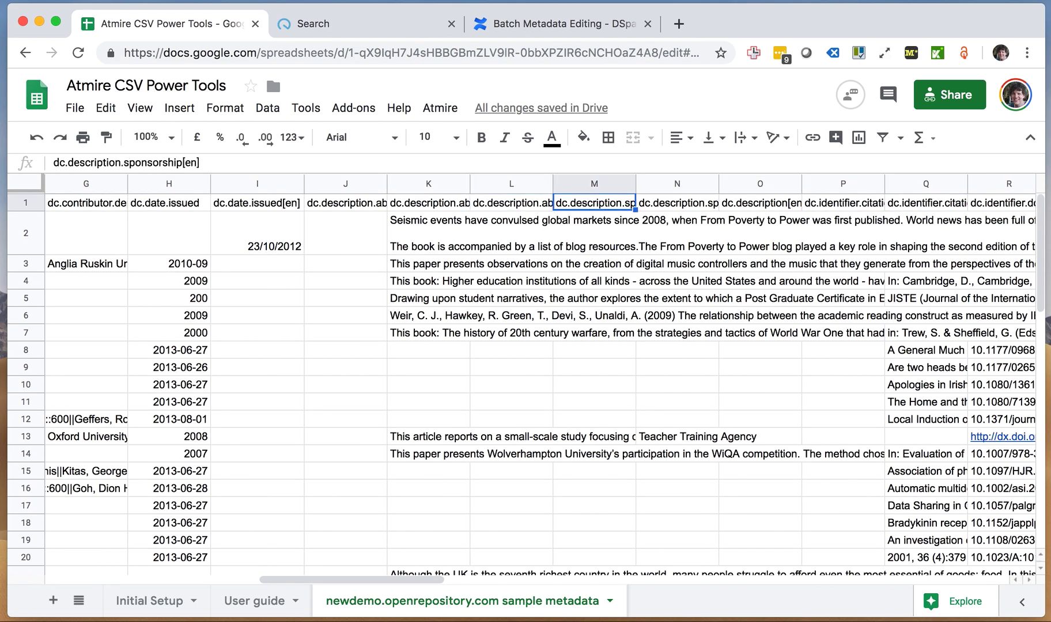
{"action": "key", "text": "Right"}
{"action": "key", "text": "Right"}
{"action": "key", "text": "Right"}
{"action": "key", "text": "Right"}
{"action": "key", "text": "Right"}
{"action": "key", "text": "Right"}
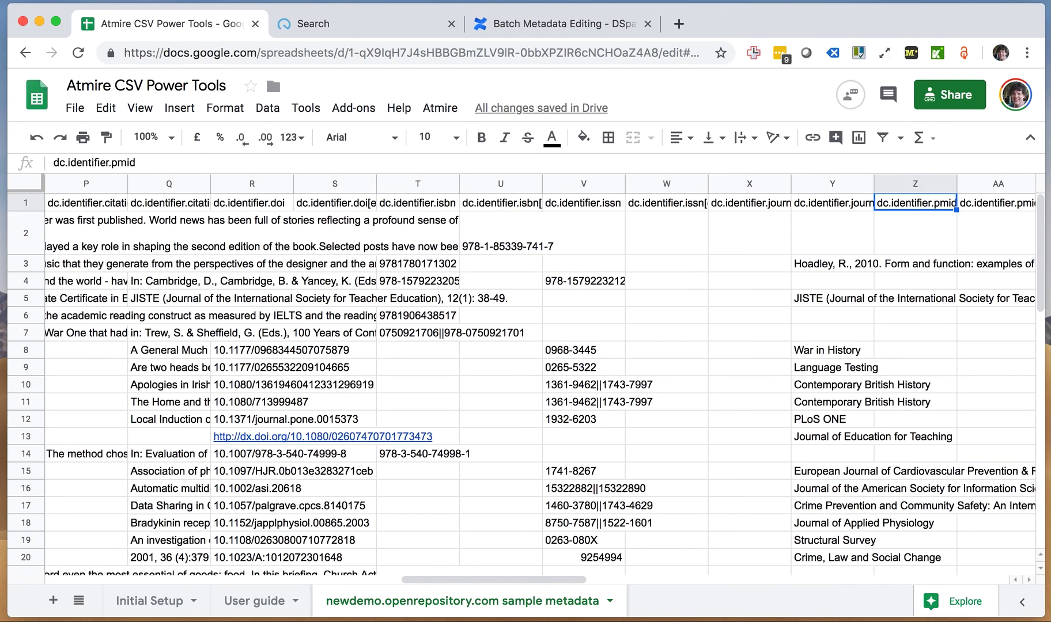
{"action": "key", "text": "Left"}
{"action": "key", "text": "Left"}
{"action": "key", "text": "Left"}
{"action": "key", "text": "Left"}
{"action": "key", "text": "Left"}
{"action": "key", "text": "Left"}
{"action": "key", "text": "Left"}
{"action": "key", "text": "Left"}
{"action": "key", "text": "Left"}
{"action": "key", "text": "Left"}
{"action": "key", "text": "Left"}
{"action": "key", "text": "Left"}
{"action": "key", "text": "Left"}
{"action": "key", "text": "Left"}
{"action": "key", "text": "Left"}
{"action": "key", "text": "Left"}
{"action": "key", "text": "Left"}
{"action": "key", "text": "Left"}
{"action": "key", "text": "Left"}
{"action": "key", "text": "Left"}
{"action": "key", "text": "Left"}
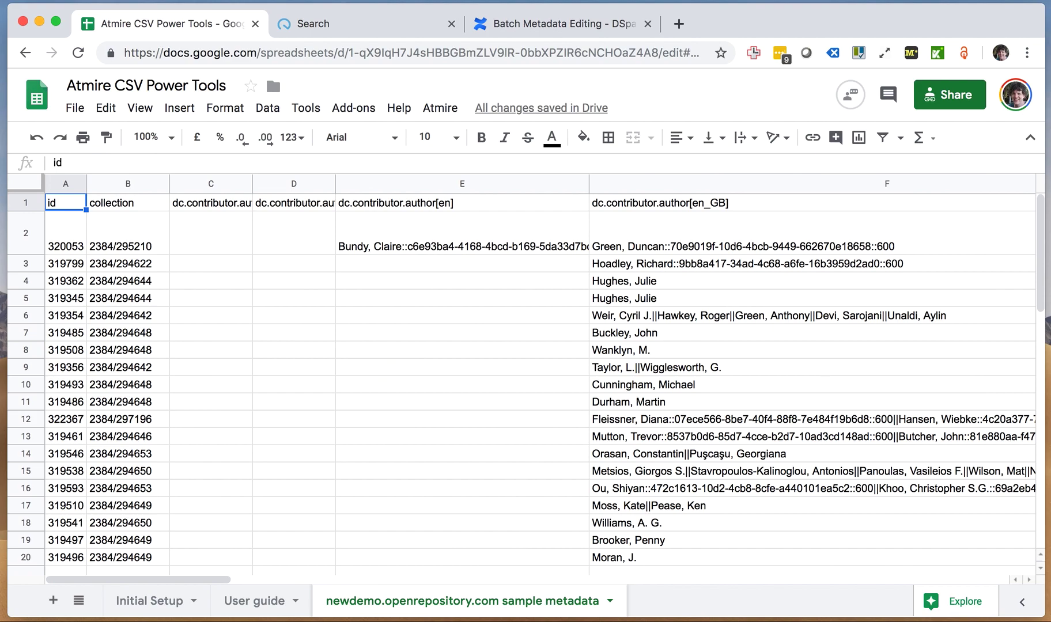
Select columns A, E, F and O, clear the selection, then go to the Initial Setup sheet
{"action": "left_click", "coordinate": [67, 184]}
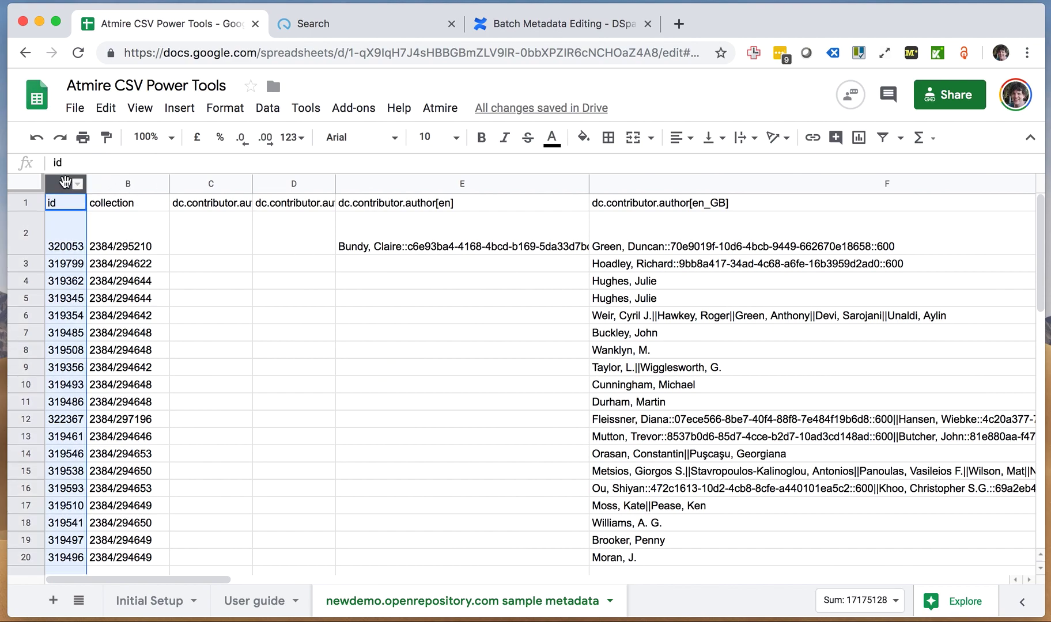
{"action": "left_click", "coordinate": [396, 183]}
{"action": "left_click", "coordinate": [631, 184], "text": "super"}
{"action": "scroll", "coordinate": [611, 243], "scroll_direction": "right", "scroll_amount": 4}
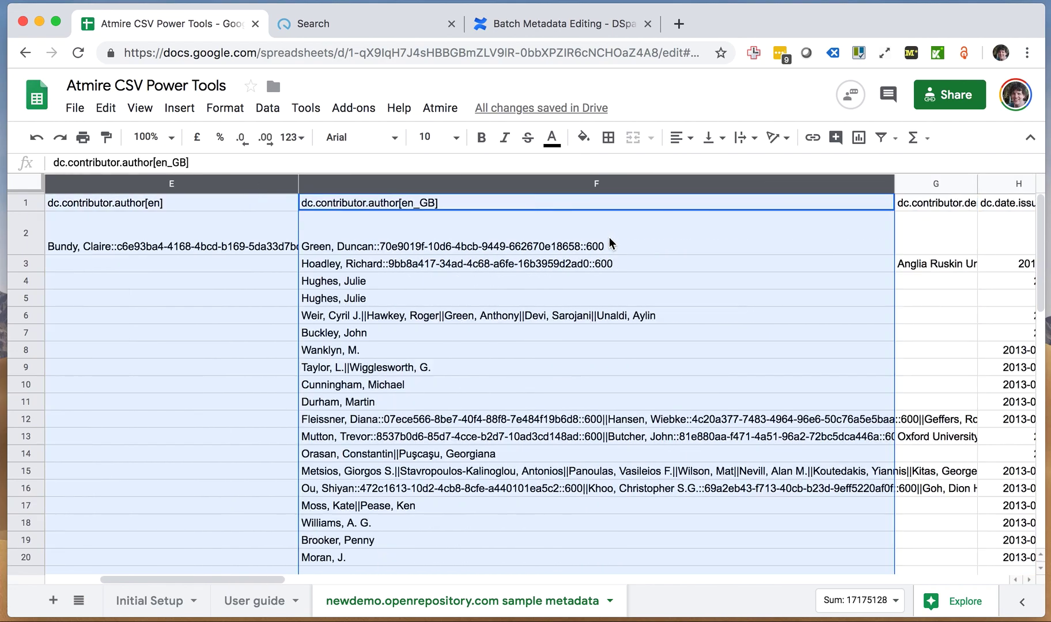
{"action": "scroll", "coordinate": [612, 243], "scroll_direction": "right", "scroll_amount": 5}
{"action": "left_click", "coordinate": [507, 184]}
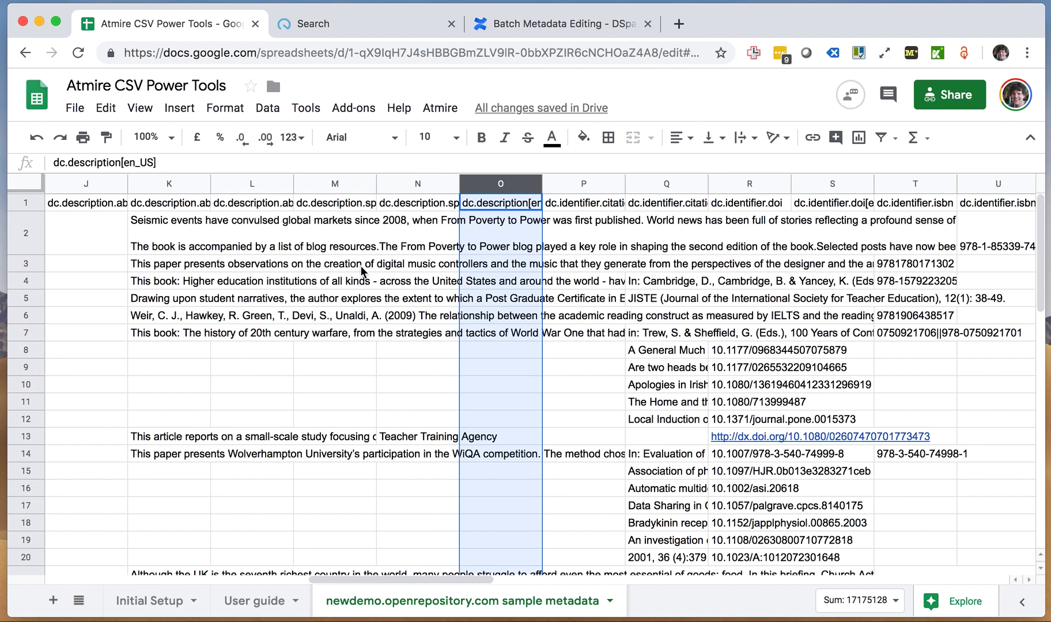
{"action": "scroll", "coordinate": [363, 269], "scroll_direction": "left", "scroll_amount": 10}
{"action": "left_click", "coordinate": [604, 316]}
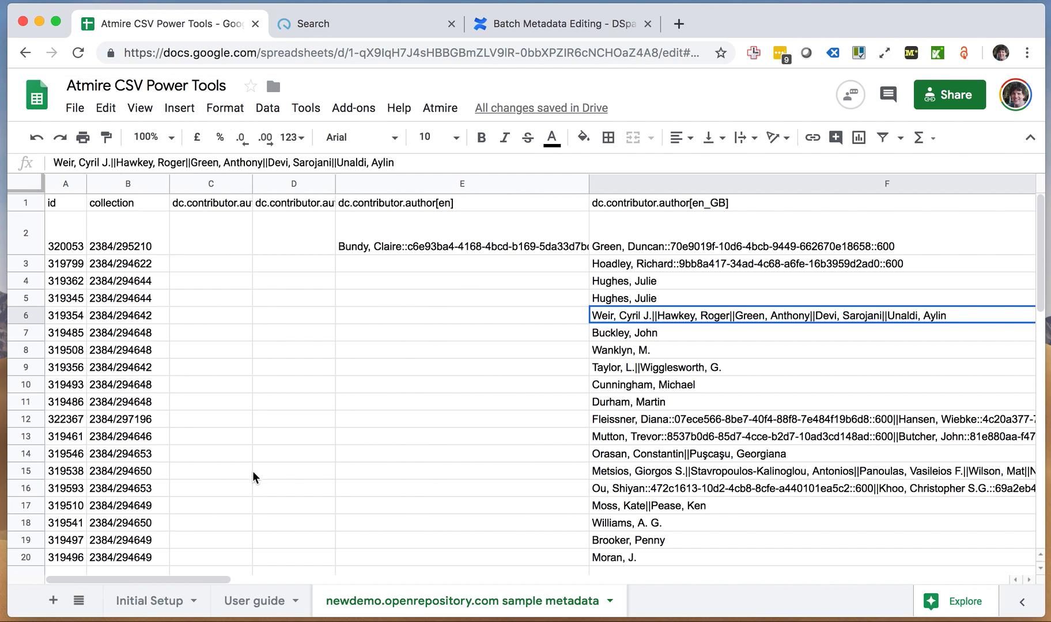
{"action": "left_click", "coordinate": [160, 603]}
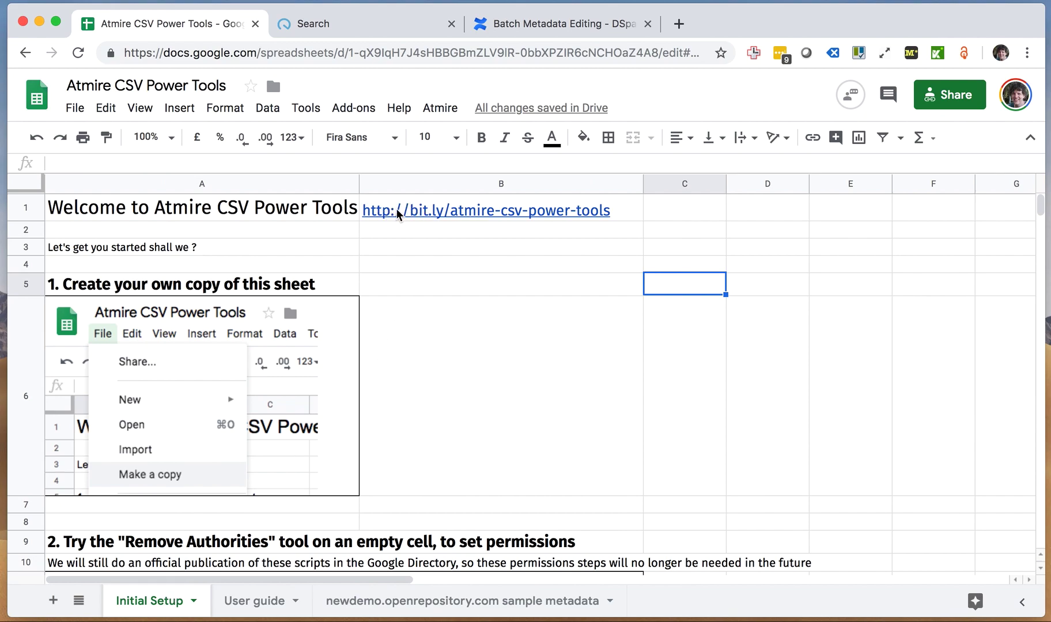
{"action": "mouse_move", "coordinate": [472, 218]}
{"action": "left_click", "coordinate": [257, 601]}
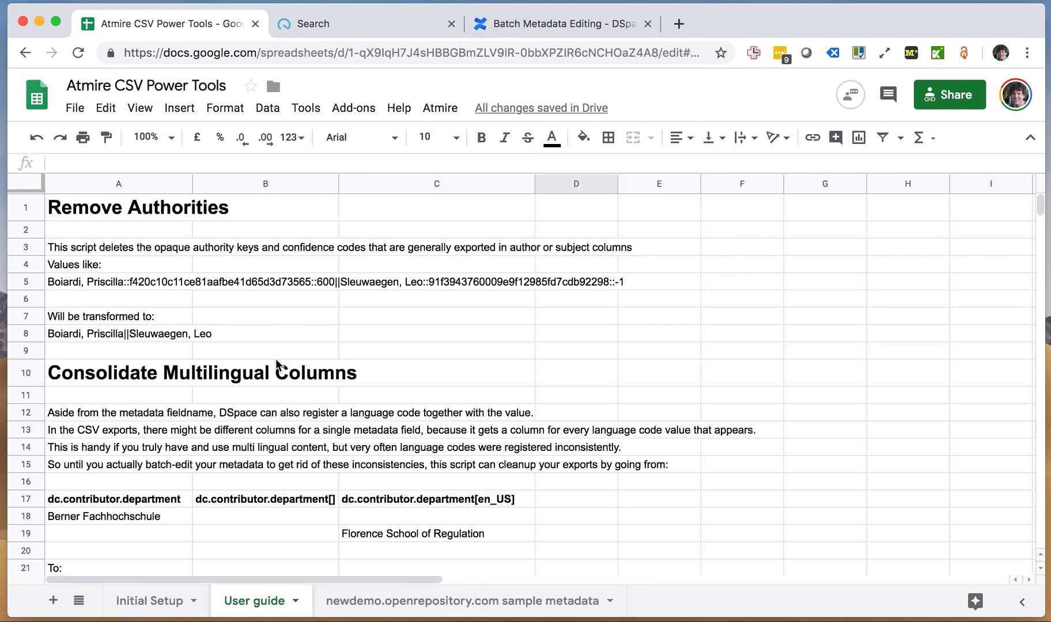
Compare the Remove Authorities example values in A5 and A8, then look over the Atmire script list
{"action": "scroll", "coordinate": [275, 358], "scroll_direction": "down", "scroll_amount": 5}
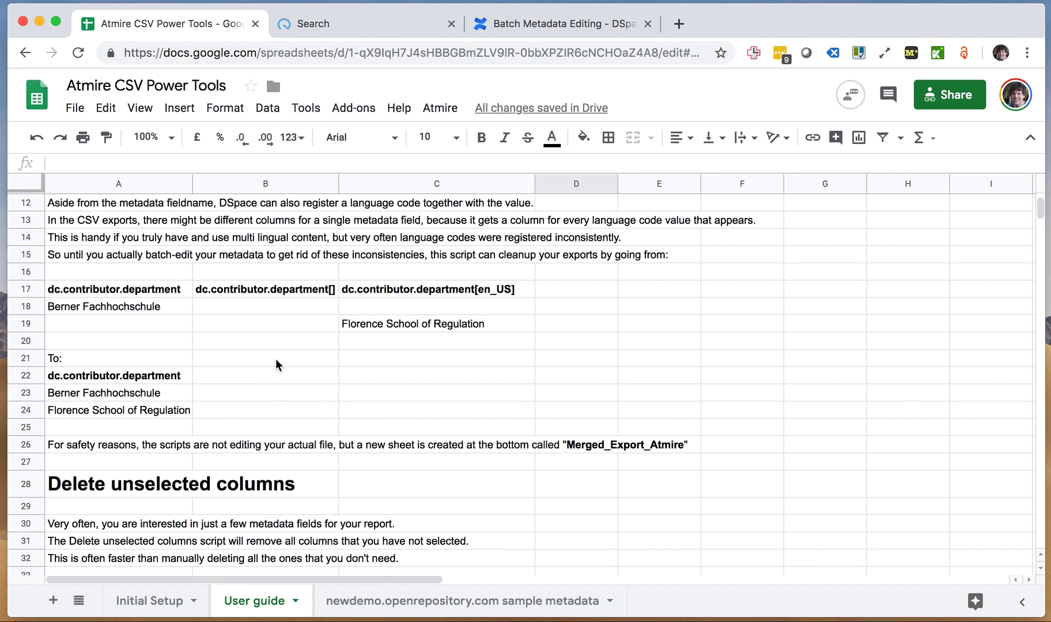
{"action": "scroll", "coordinate": [277, 363], "scroll_direction": "up", "scroll_amount": 10}
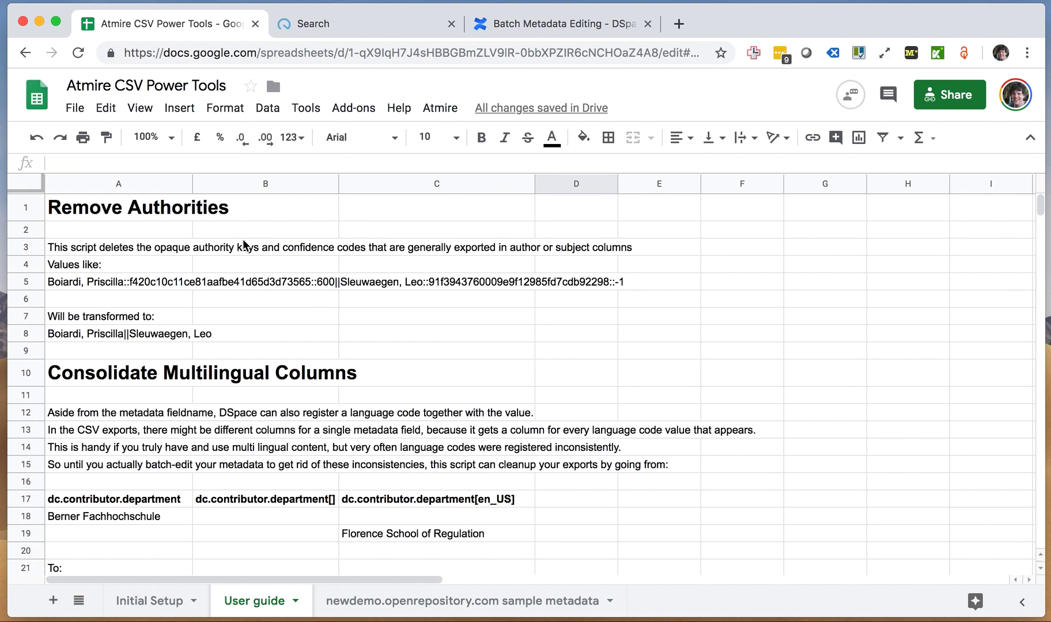
{"action": "left_click", "coordinate": [188, 281]}
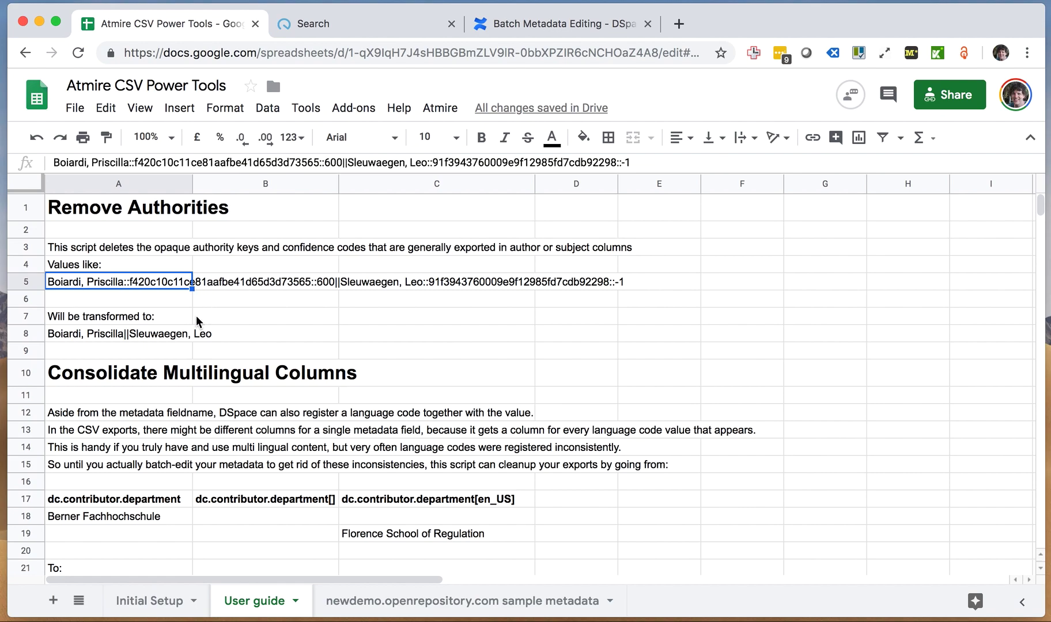
{"action": "left_click", "coordinate": [165, 333]}
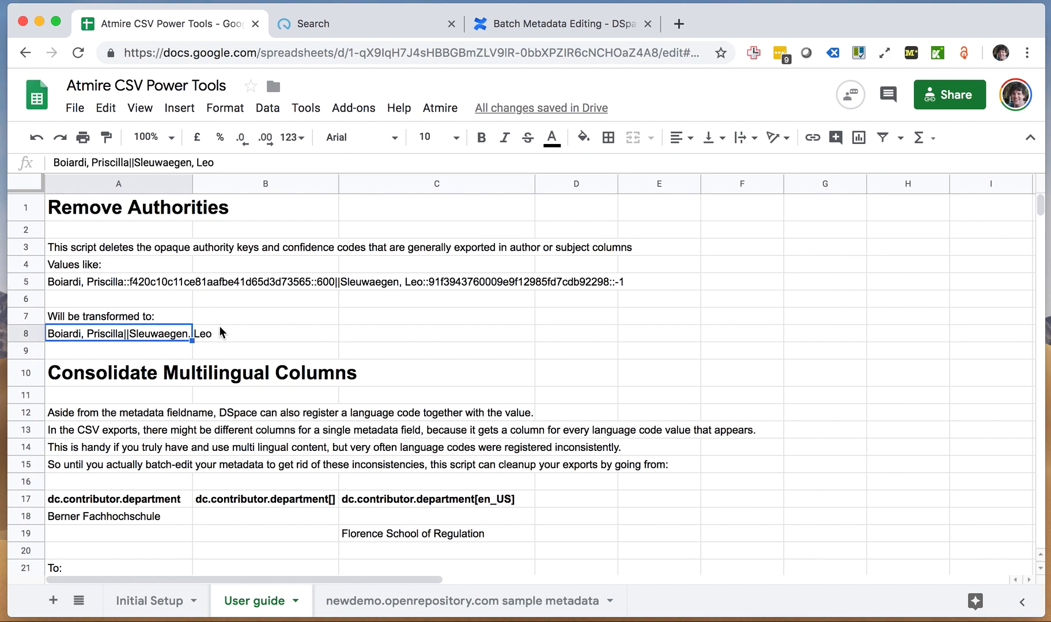
{"action": "left_click", "coordinate": [167, 301]}
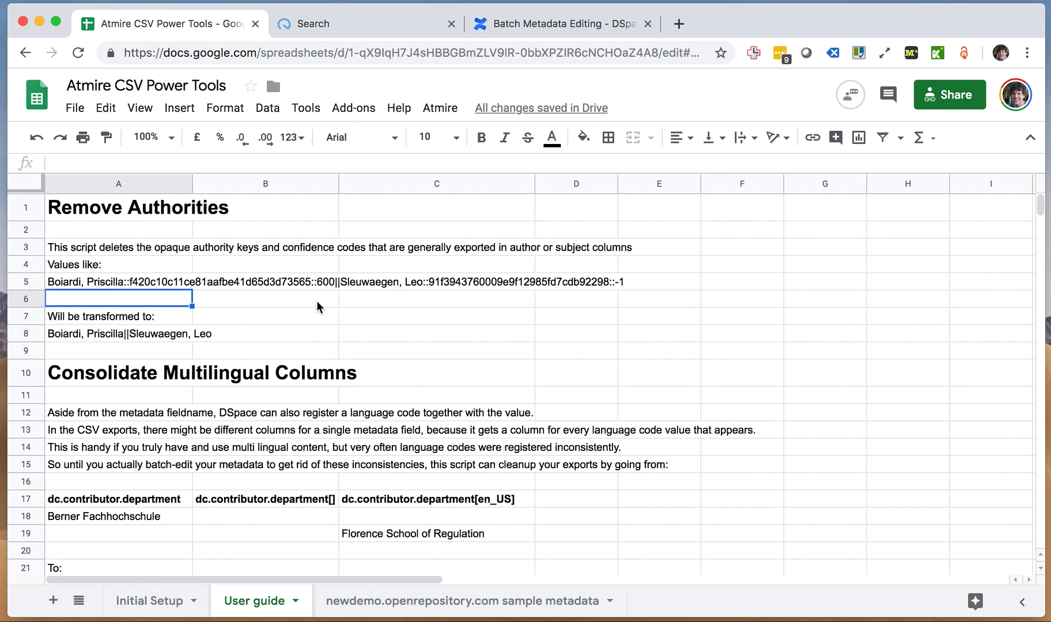
{"action": "left_click", "coordinate": [439, 110]}
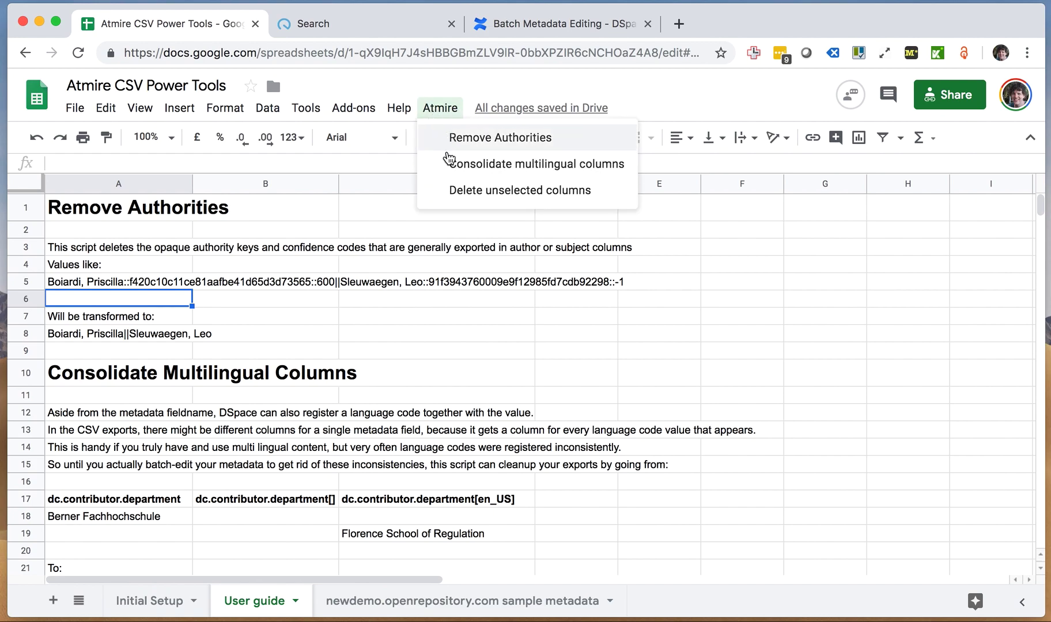
{"action": "left_click", "coordinate": [427, 104]}
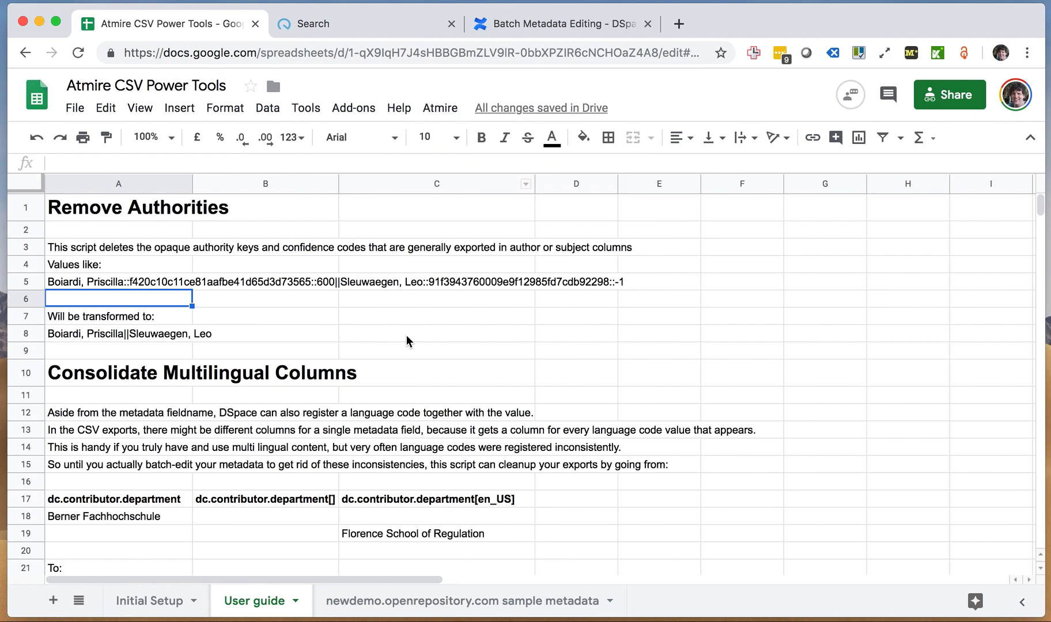
{"action": "left_click", "coordinate": [426, 602]}
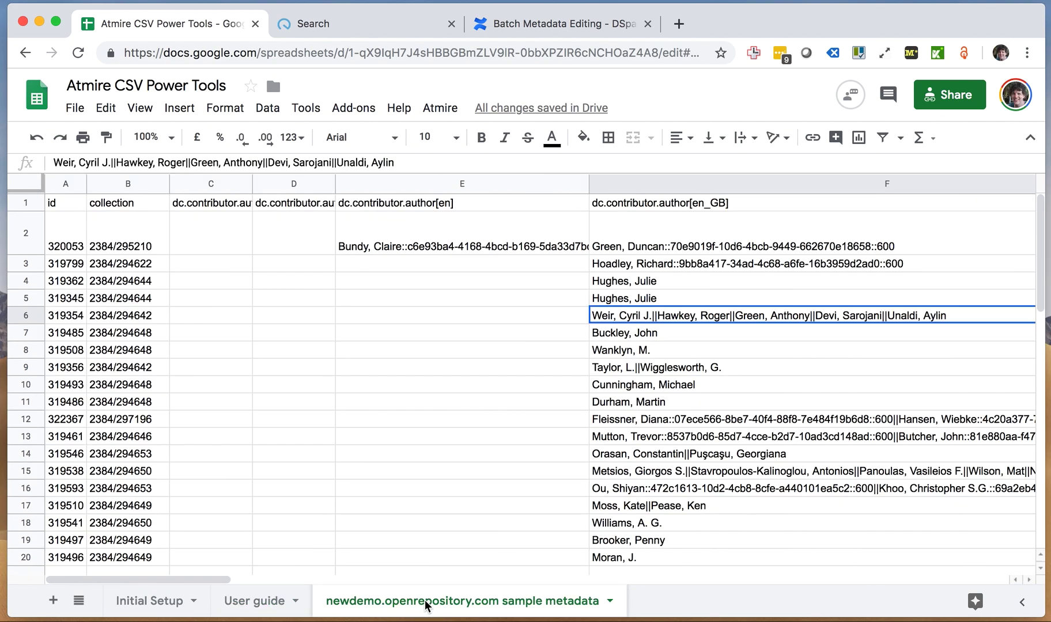
{"action": "left_click", "coordinate": [723, 240]}
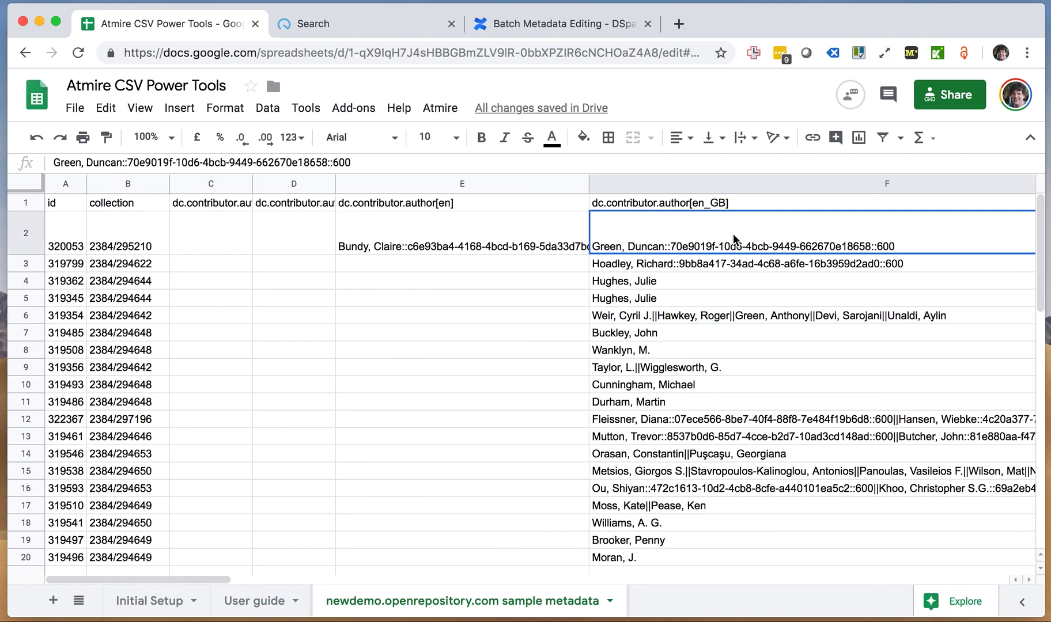
{"action": "left_click", "coordinate": [714, 271], "text": "shift"}
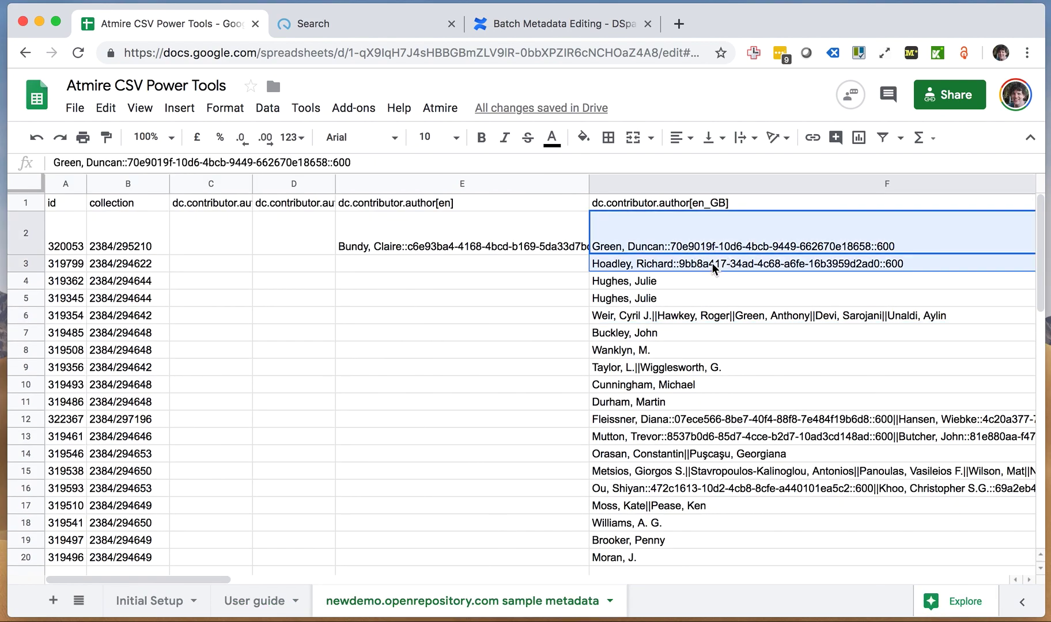
{"action": "left_click", "coordinate": [725, 176]}
{"action": "left_click", "coordinate": [711, 312]}
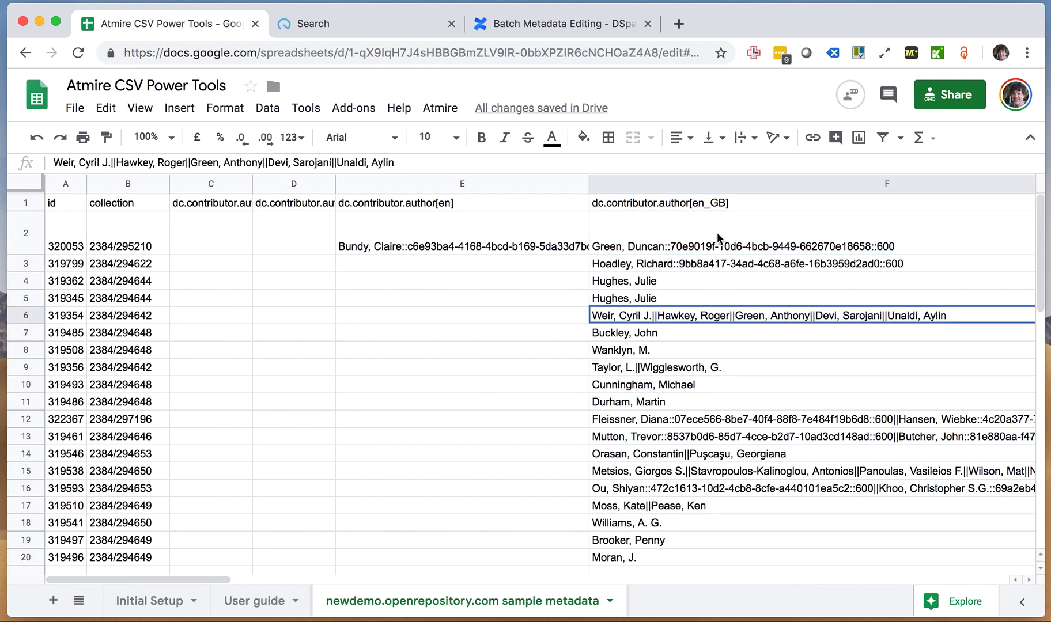
{"action": "left_click", "coordinate": [714, 233]}
{"action": "left_click", "coordinate": [726, 265], "text": "shift"}
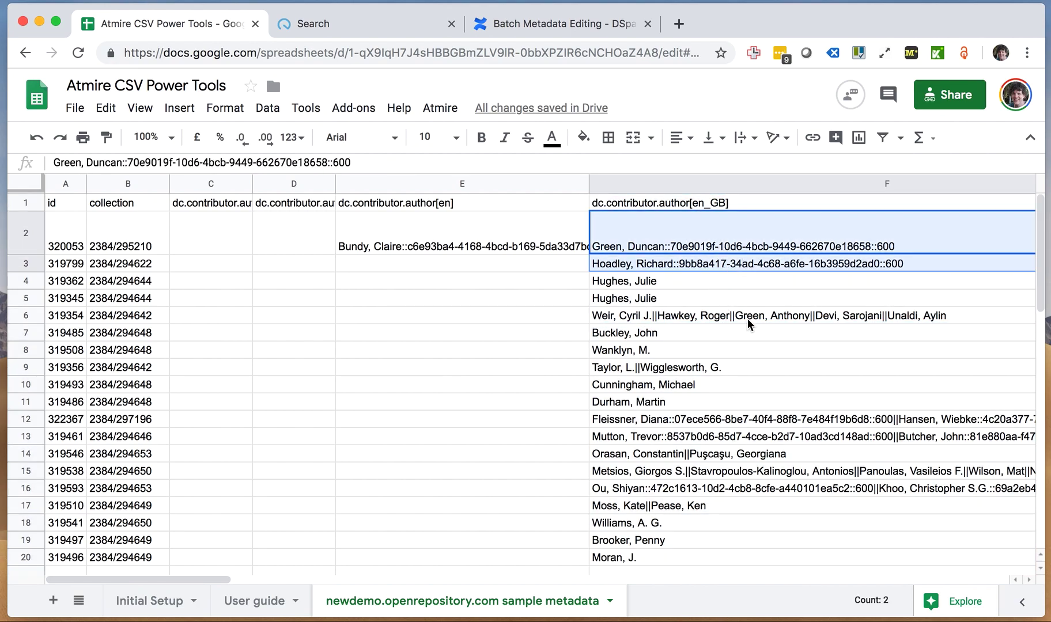
{"action": "left_click", "coordinate": [440, 109]}
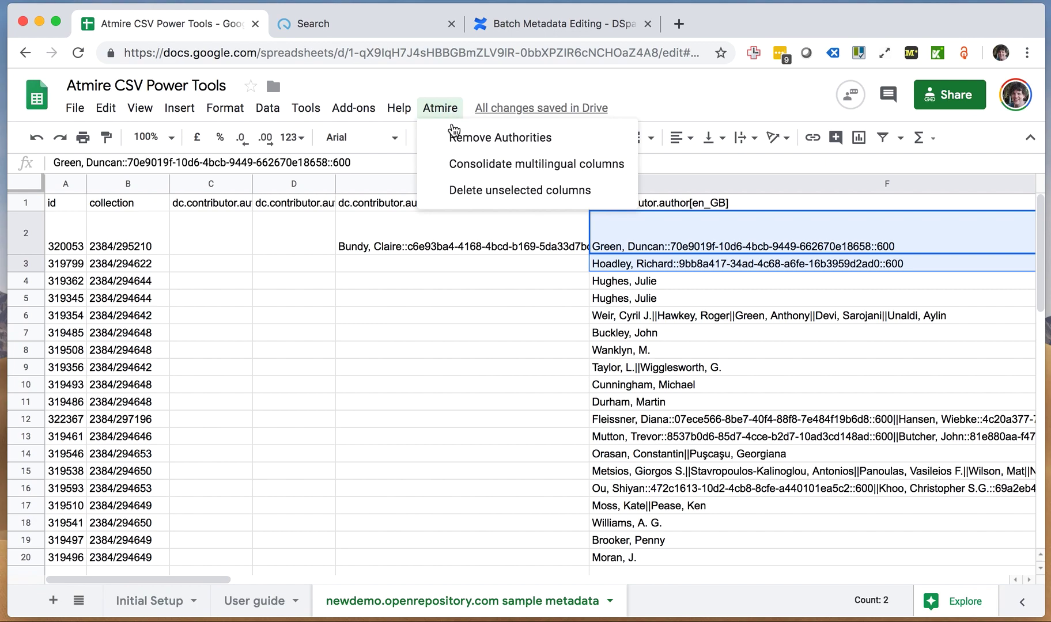
{"action": "left_click", "coordinate": [477, 140]}
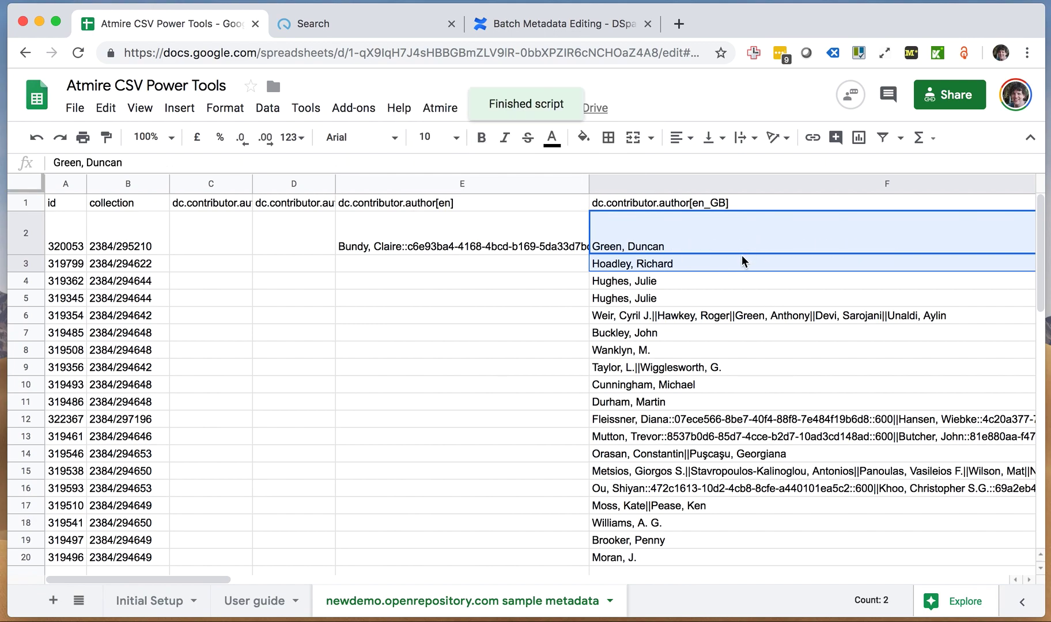
{"action": "key", "text": "super+z"}
{"action": "key", "text": "super+z"}
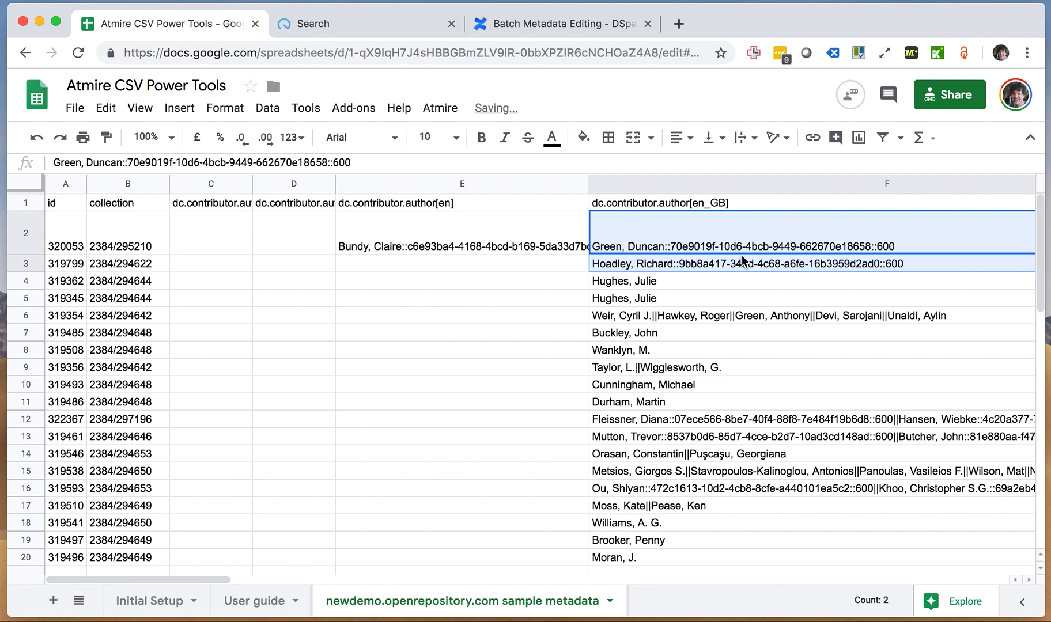
{"action": "left_click", "coordinate": [115, 112]}
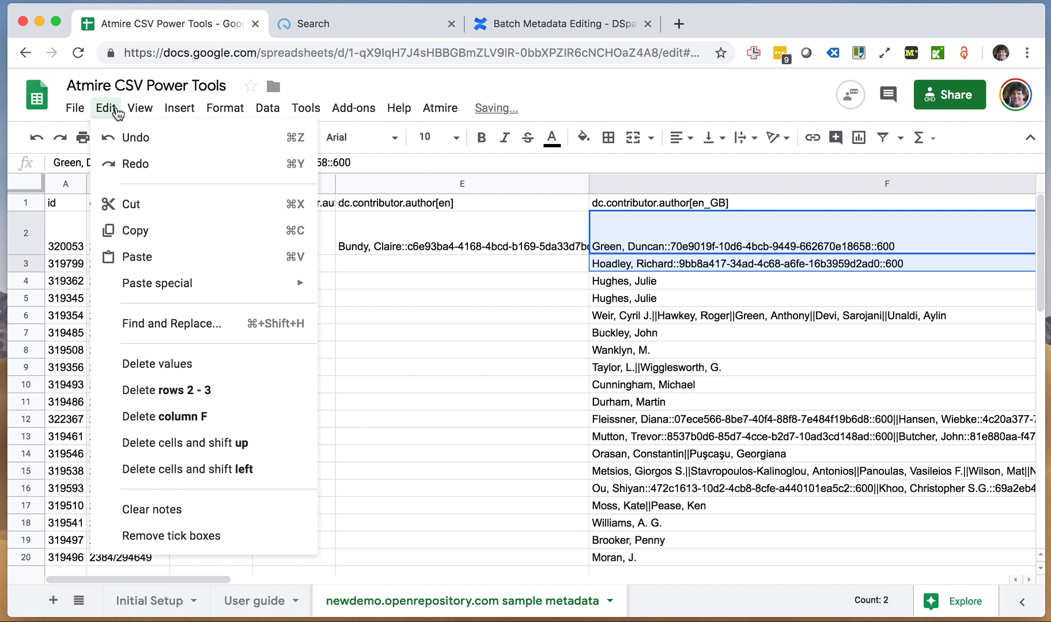
{"action": "left_click", "coordinate": [628, 90]}
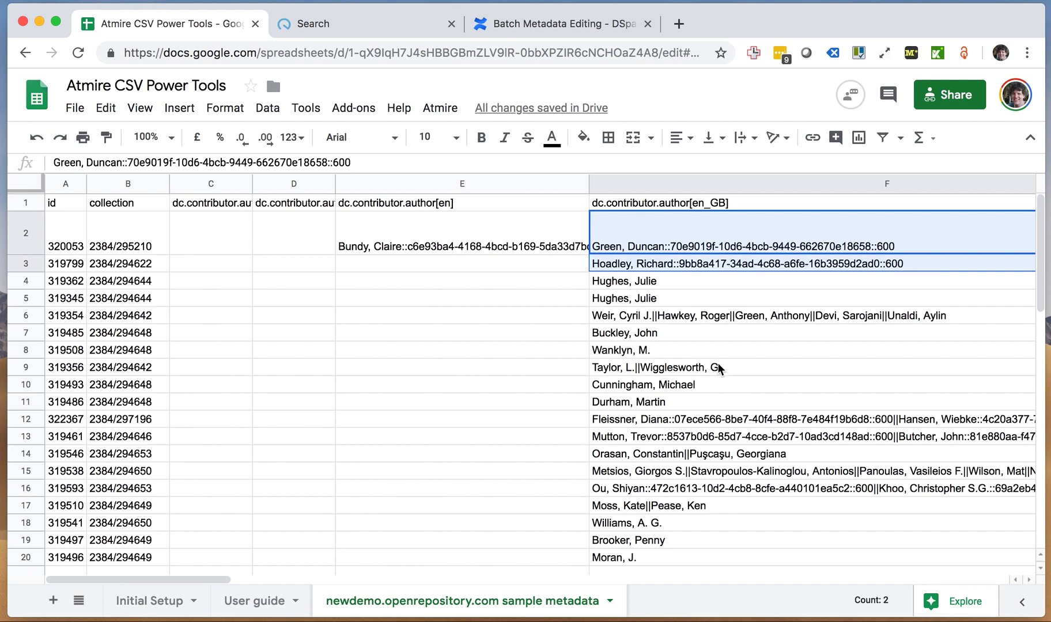
{"action": "left_click", "coordinate": [812, 424]}
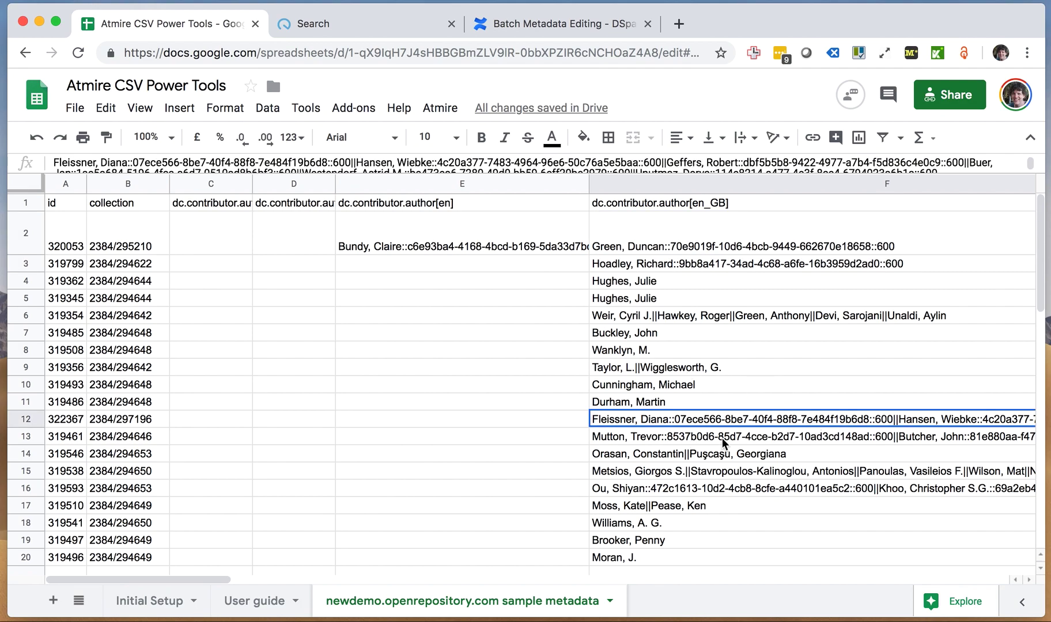
{"action": "left_click", "coordinate": [440, 108]}
{"action": "left_click", "coordinate": [463, 135]}
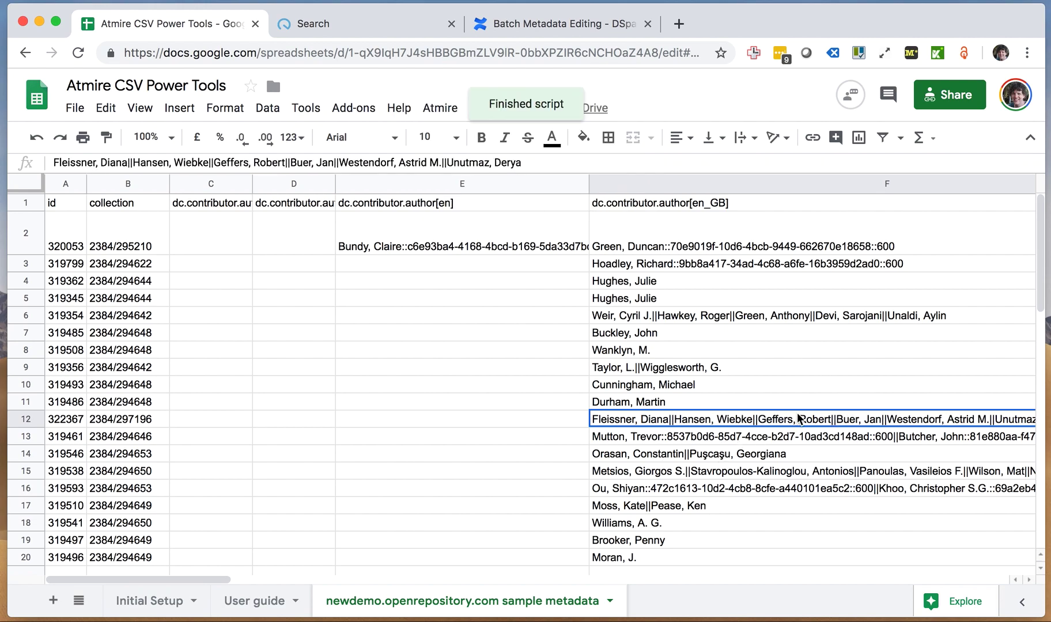
{"action": "key", "text": "super+z"}
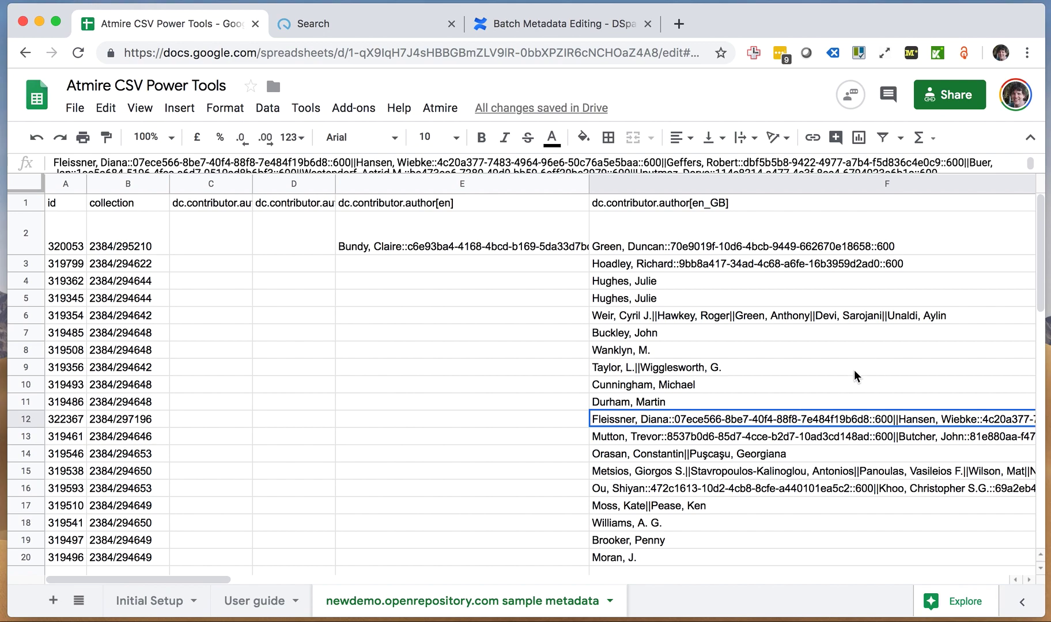
{"action": "left_click", "coordinate": [718, 352]}
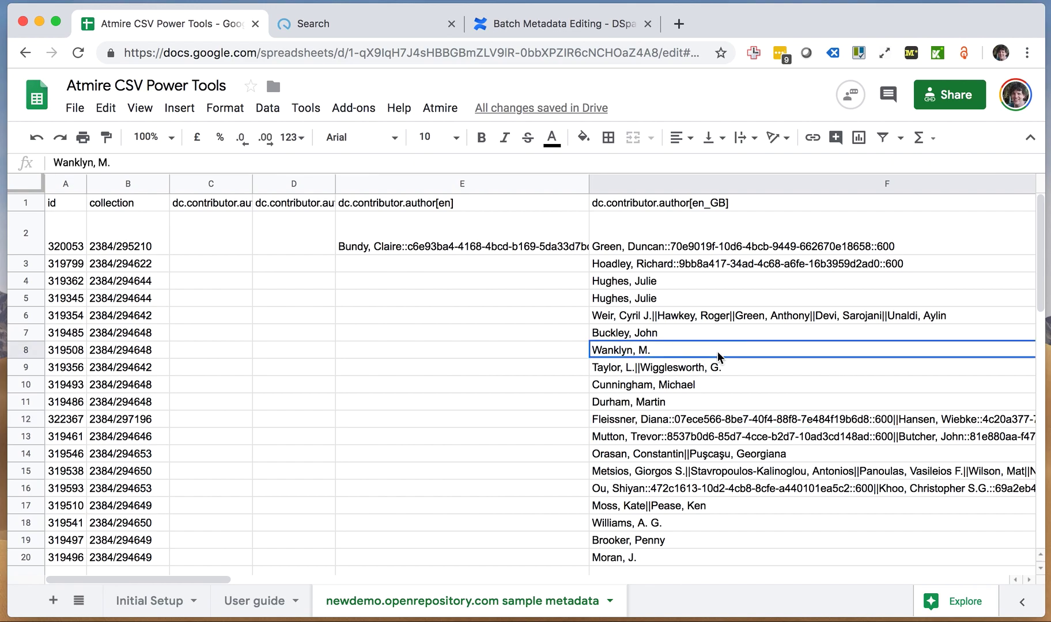
{"action": "key", "text": "Up"}
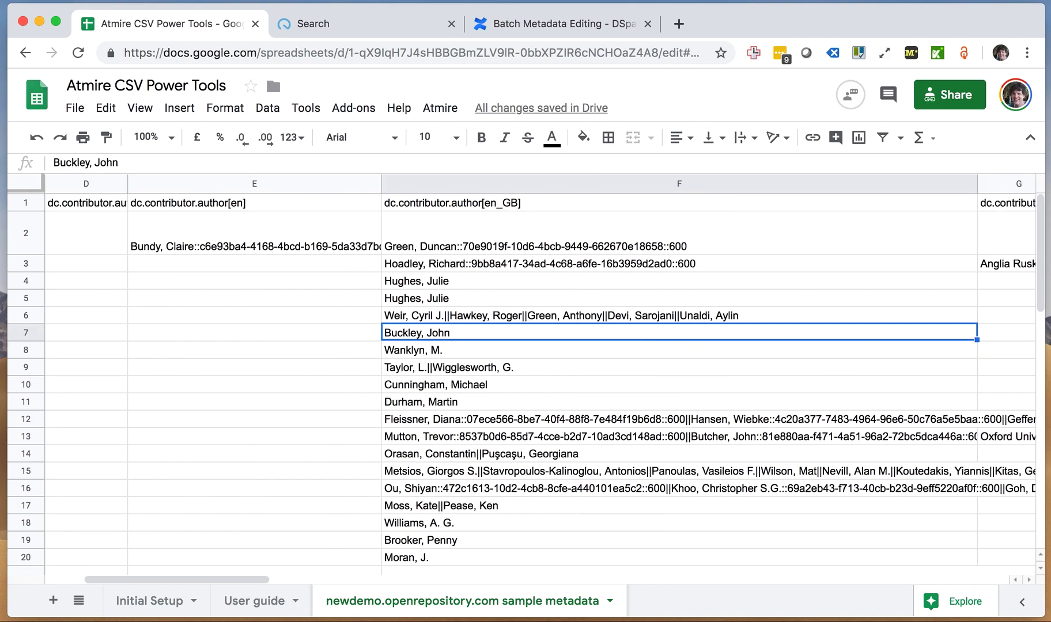
{"action": "key", "text": "Left"}
{"action": "key", "text": "Up"}
{"action": "key", "text": "Left"}
{"action": "key", "text": "Left"}
{"action": "key", "text": "Left"}
{"action": "key", "text": "Left"}
{"action": "key", "text": "Up"}
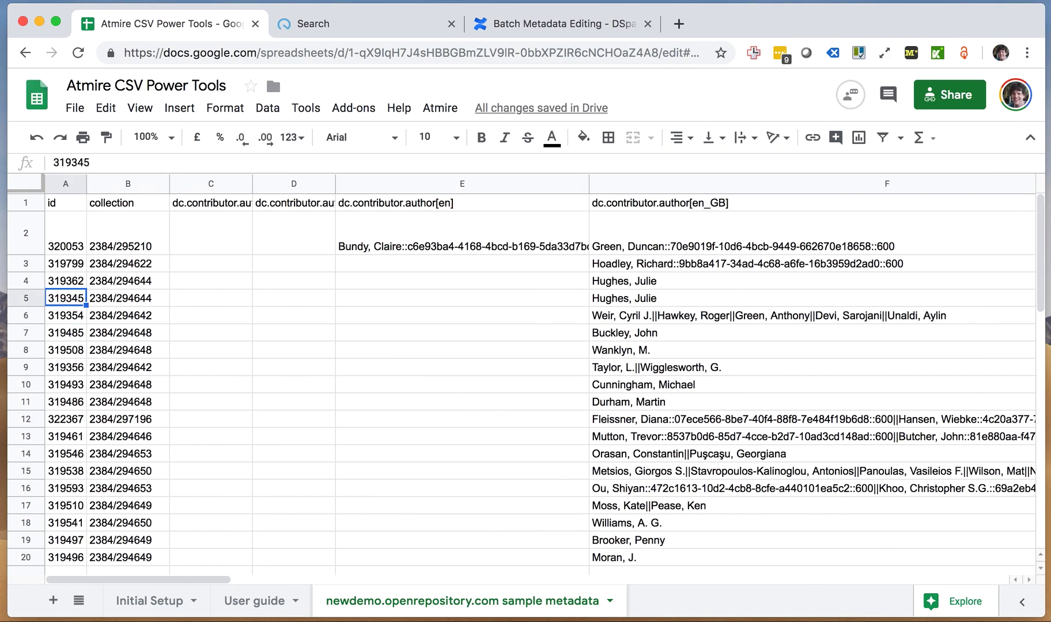
Auto-fit column C and review the dc.contributor.author[], [en] and [en_GB] headers beside it
{"action": "double_click", "coordinate": [250, 181]}
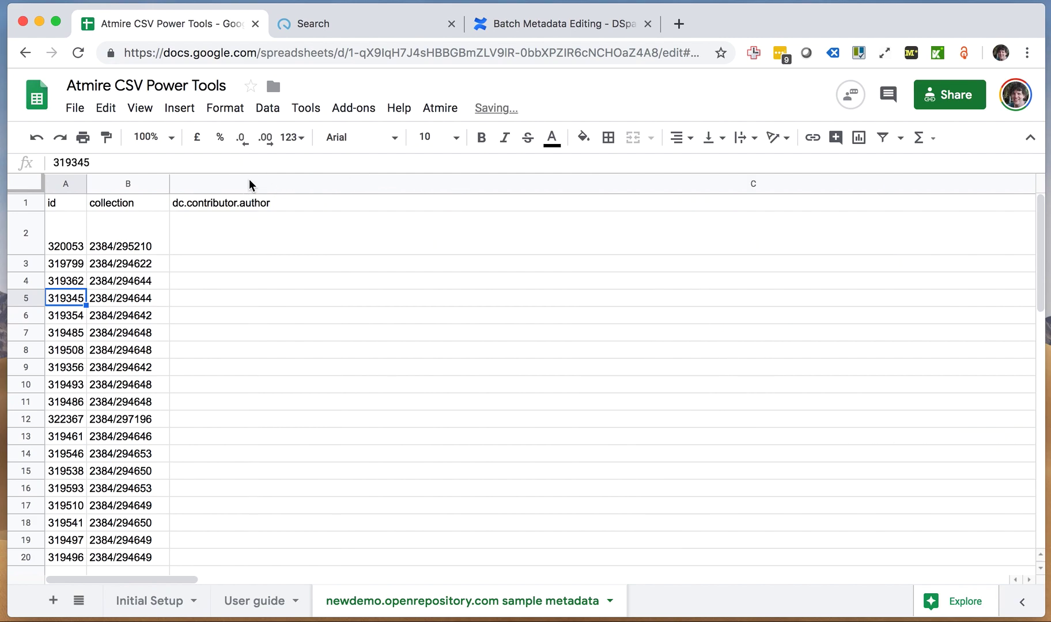
{"action": "scroll", "coordinate": [426, 188], "scroll_direction": "right", "scroll_amount": 4}
{"action": "scroll", "coordinate": [426, 188], "scroll_direction": "left", "scroll_amount": 4}
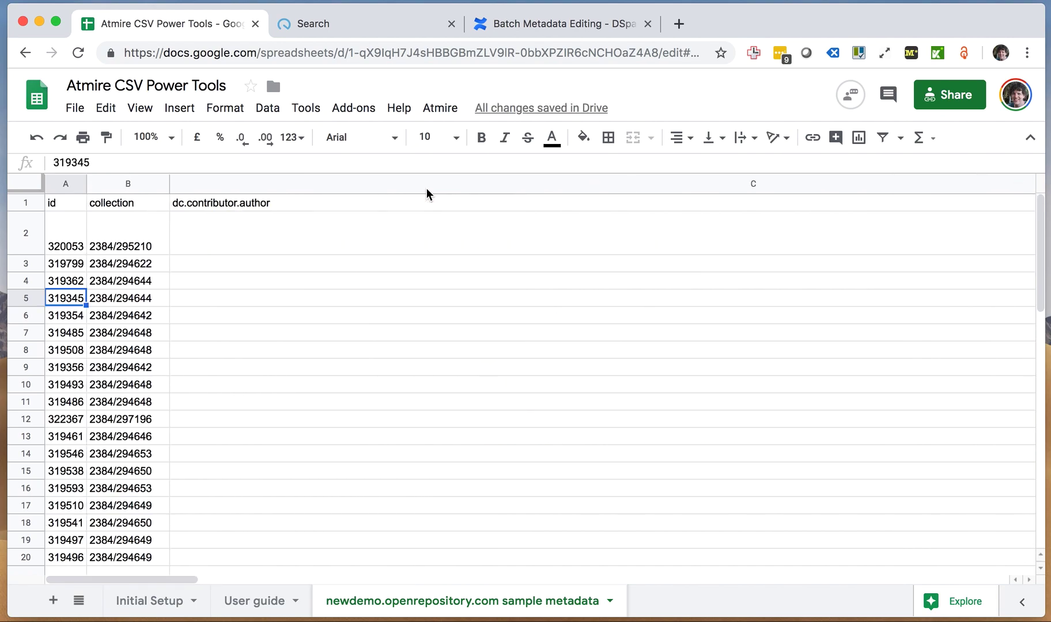
{"action": "left_click", "coordinate": [434, 184]}
{"action": "key", "text": "Right"}
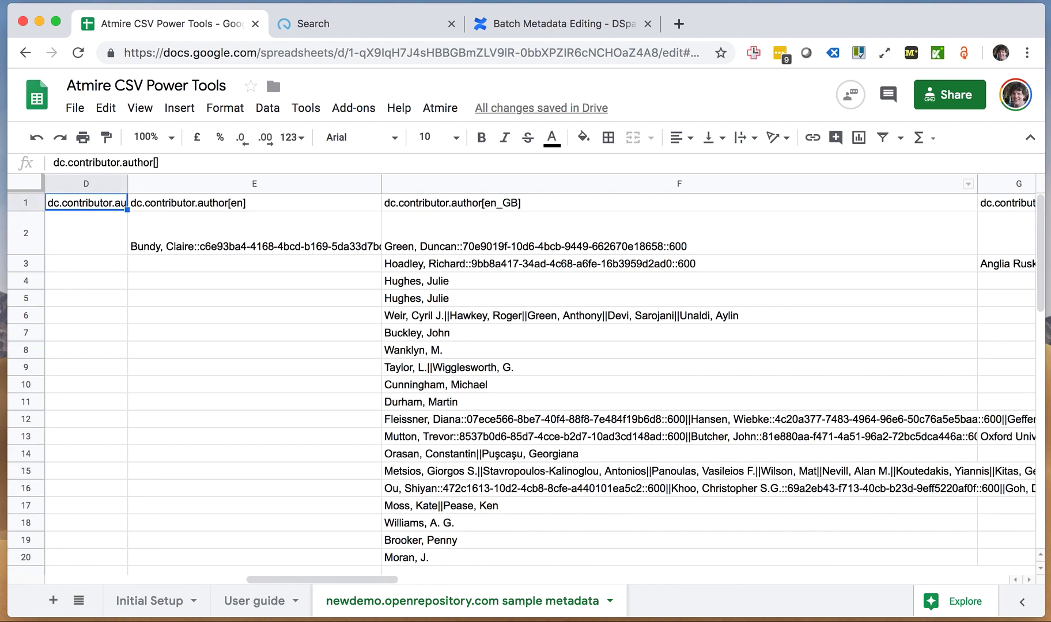
{"action": "left_click", "coordinate": [254, 203]}
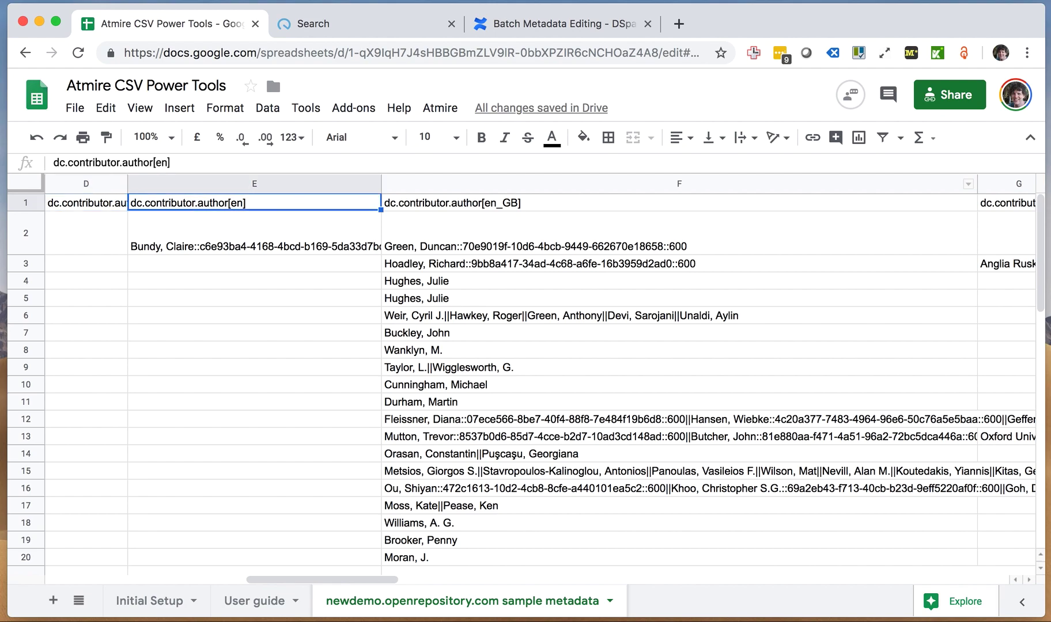
{"action": "left_click", "coordinate": [678, 202]}
{"action": "left_click", "coordinate": [1007, 202]}
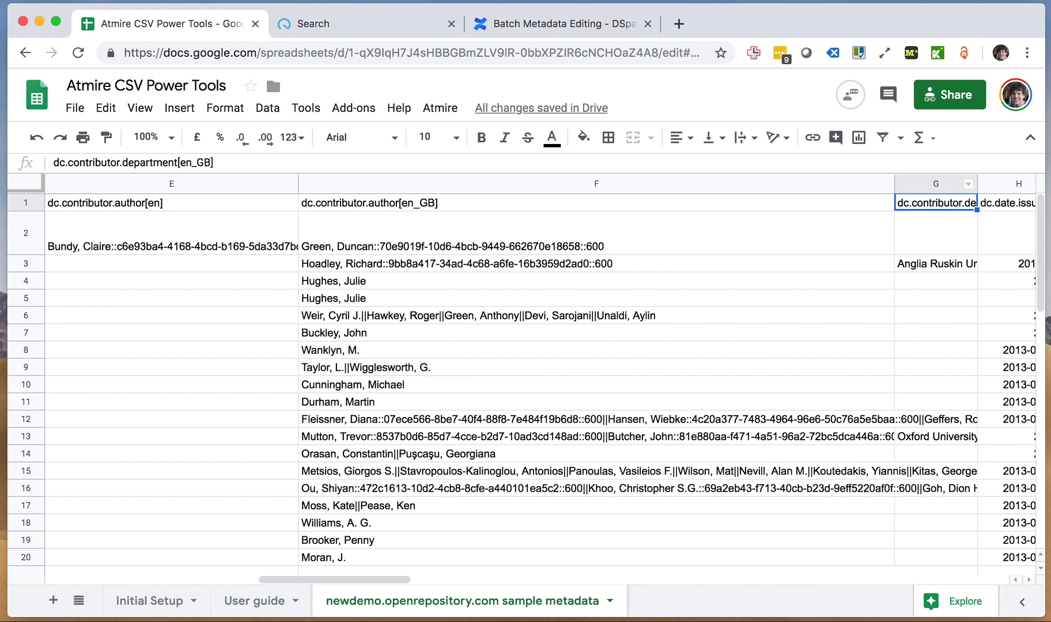
{"action": "left_click", "coordinate": [596, 203]}
{"action": "left_click", "coordinate": [171, 202]}
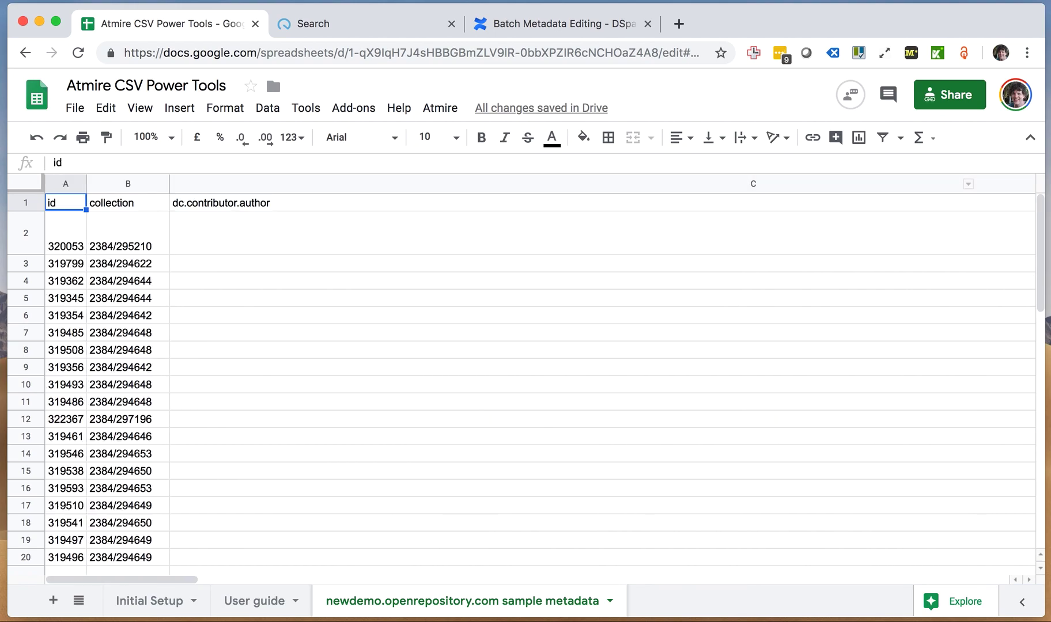
Run the Atmire merge of language-variant columns, comparing against the original sheet's author column
{"action": "left_click", "coordinate": [440, 108]}
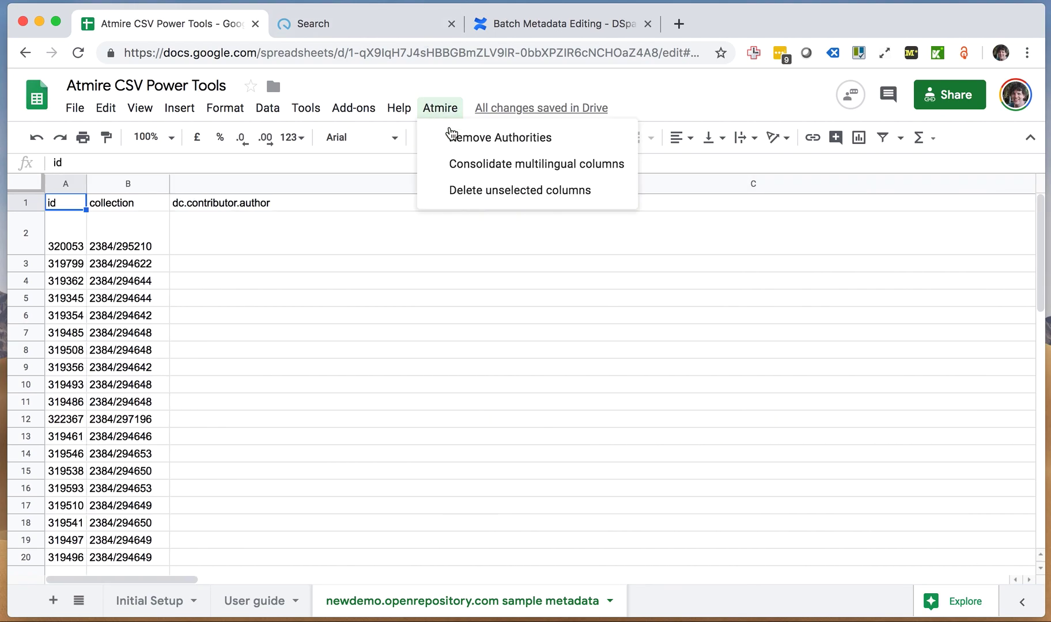
{"action": "left_click", "coordinate": [499, 165]}
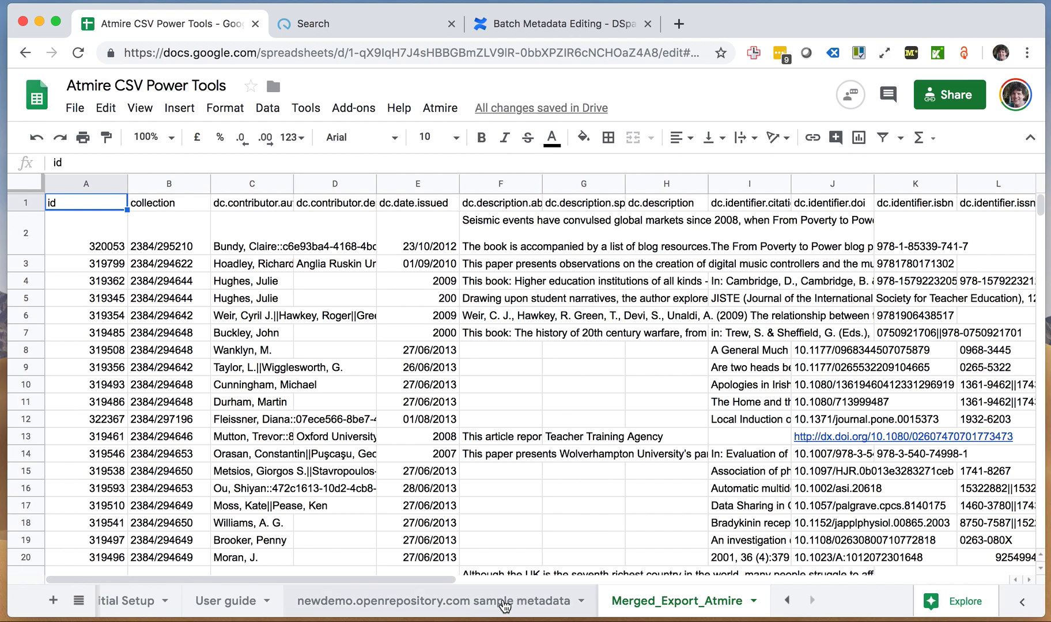
{"action": "left_click", "coordinate": [503, 605]}
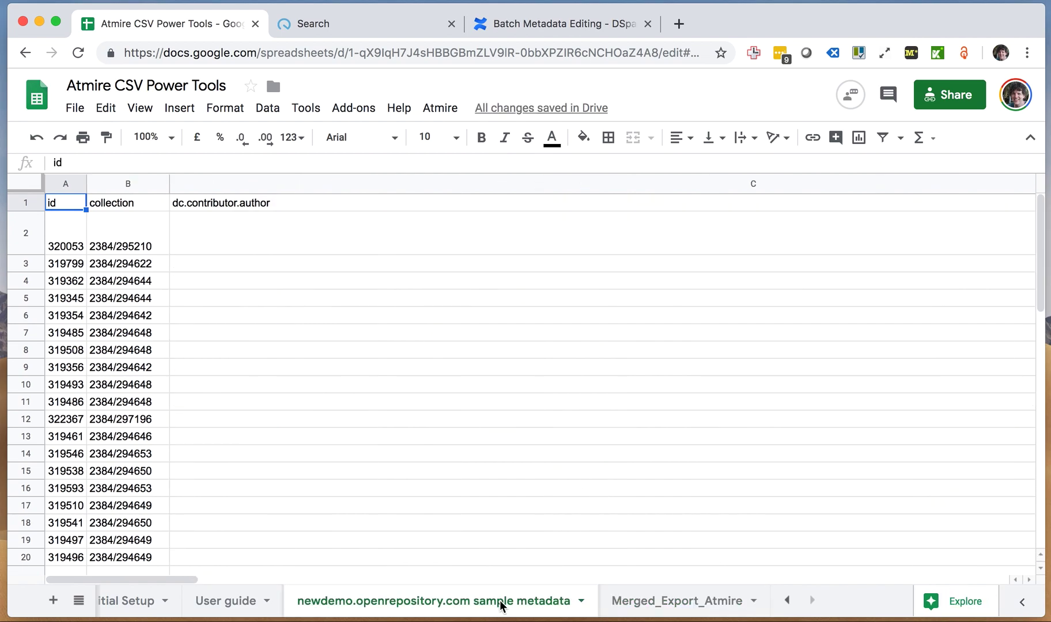
{"action": "left_click", "coordinate": [469, 184]}
{"action": "scroll", "coordinate": [527, 238], "scroll_direction": "right", "scroll_amount": 3}
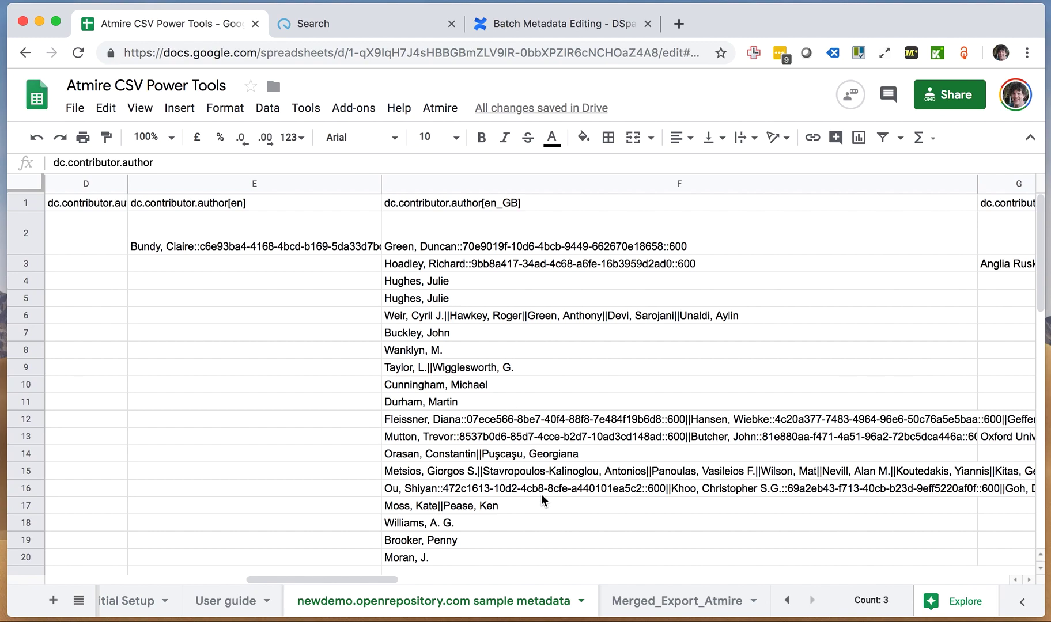
{"action": "left_click", "coordinate": [649, 614]}
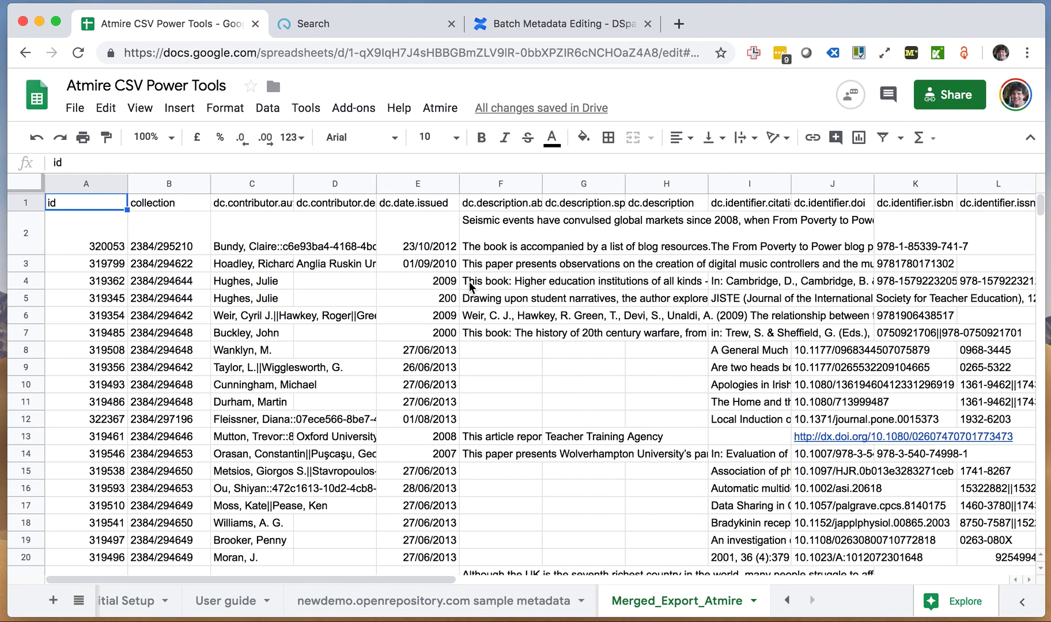
Widen the merged dc.contributor.author column and step through its ||-separated author values
{"action": "left_click_drag", "start_coordinate": [293, 182], "coordinate": [481, 182]}
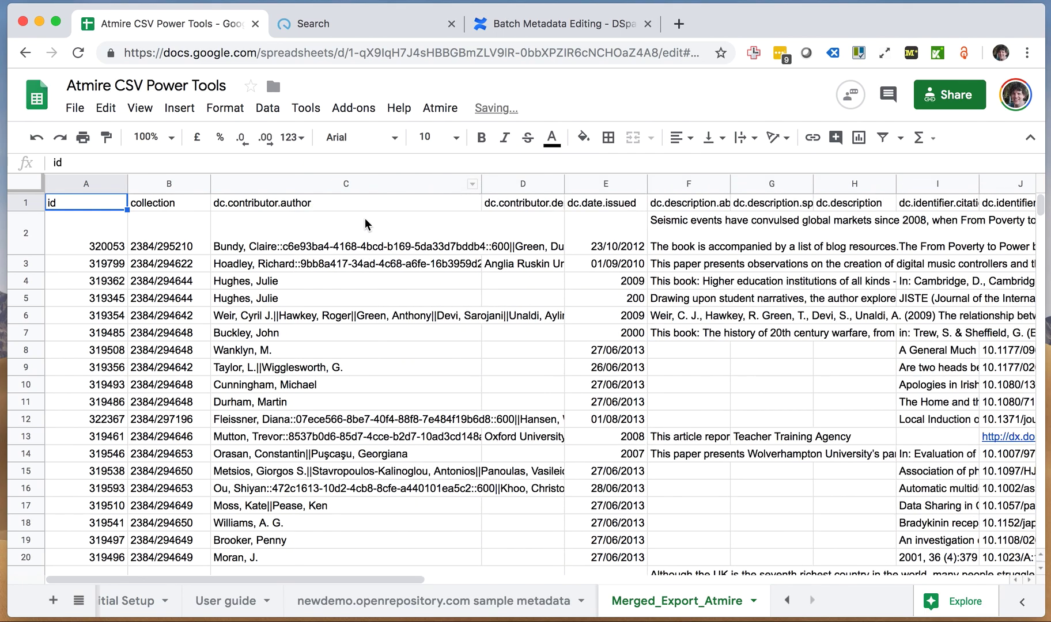
{"action": "left_click", "coordinate": [352, 203]}
{"action": "key", "text": "Right"}
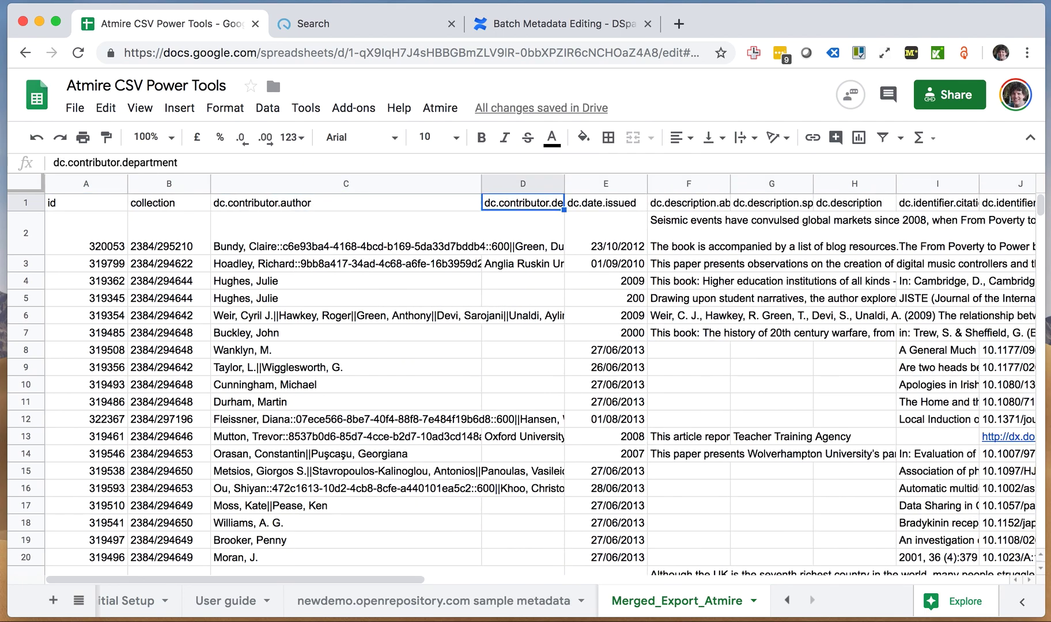
{"action": "key", "text": "Left"}
{"action": "key", "text": "Down"}
{"action": "key", "text": "Down"}
{"action": "key", "text": "Down"}
{"action": "key", "text": "Down"}
{"action": "key", "text": "Down"}
{"action": "key", "text": "Down"}
{"action": "key", "text": "Down"}
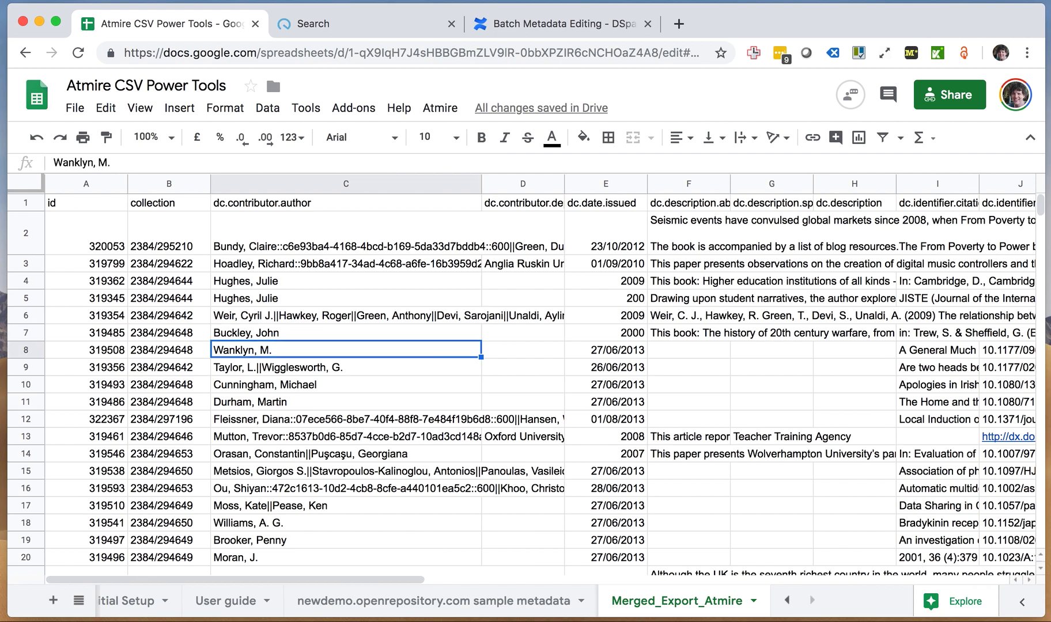
{"action": "key", "text": "Down"}
{"action": "key", "text": "Down"}
{"action": "key", "text": "Down"}
{"action": "key", "text": "Down"}
{"action": "key", "text": "Down"}
{"action": "key", "text": "Down"}
{"action": "key", "text": "Down"}
{"action": "key", "text": "Down"}
{"action": "key", "text": "Down"}
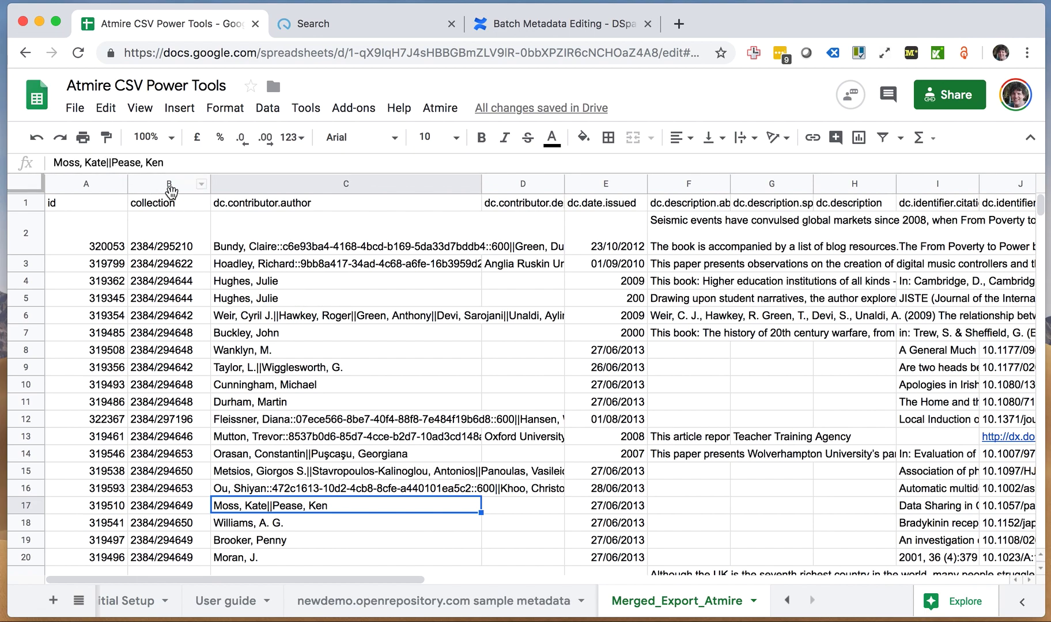
{"action": "scroll", "coordinate": [453, 274], "scroll_direction": "right", "scroll_amount": 5}
{"action": "scroll", "coordinate": [453, 273], "scroll_direction": "right", "scroll_amount": 4}
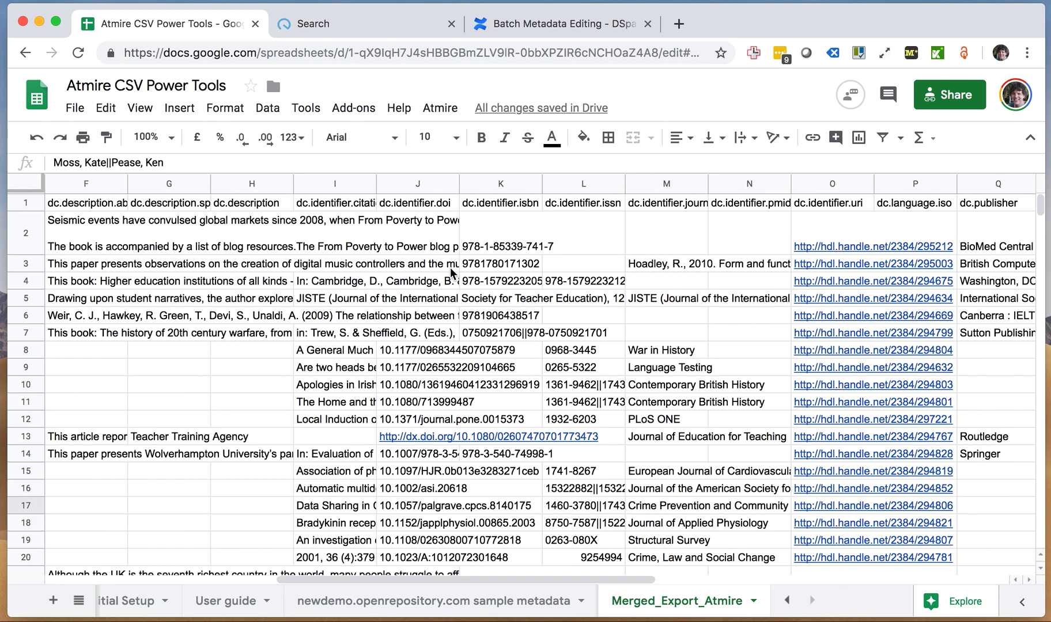
{"action": "scroll", "coordinate": [452, 274], "scroll_direction": "left", "scroll_amount": 8}
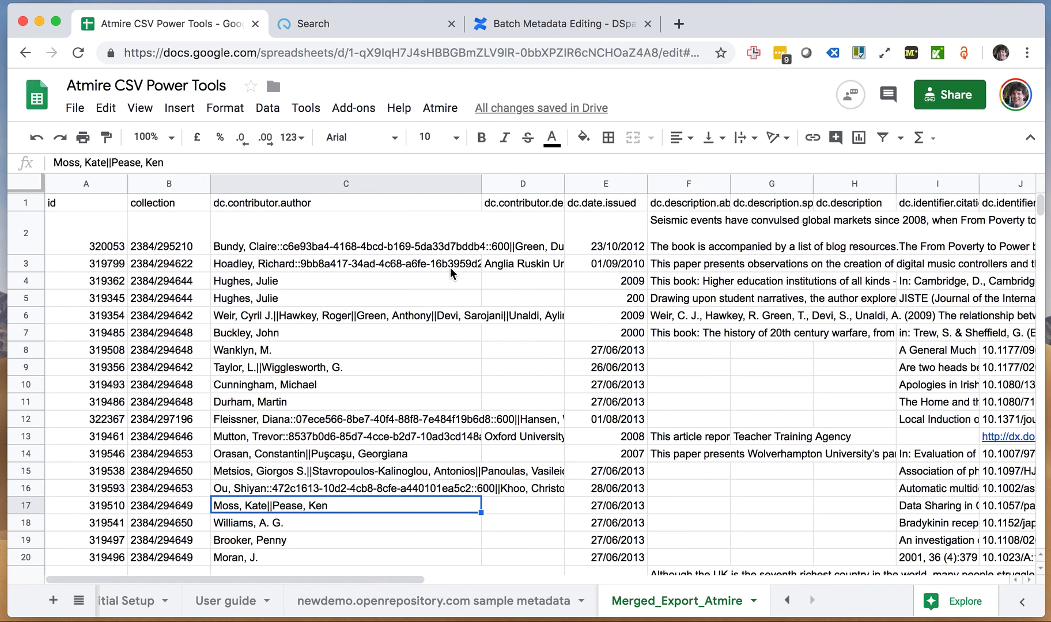
{"action": "scroll", "coordinate": [453, 273], "scroll_direction": "right", "scroll_amount": 4}
{"action": "scroll", "coordinate": [452, 274], "scroll_direction": "left", "scroll_amount": 4}
Select id, collection, dc.contributor.author, dc.identifier.doi and dc.title columns, then delete all unselected columns
{"action": "left_click", "coordinate": [88, 183]}
{"action": "left_click", "coordinate": [165, 183], "text": "shift"}
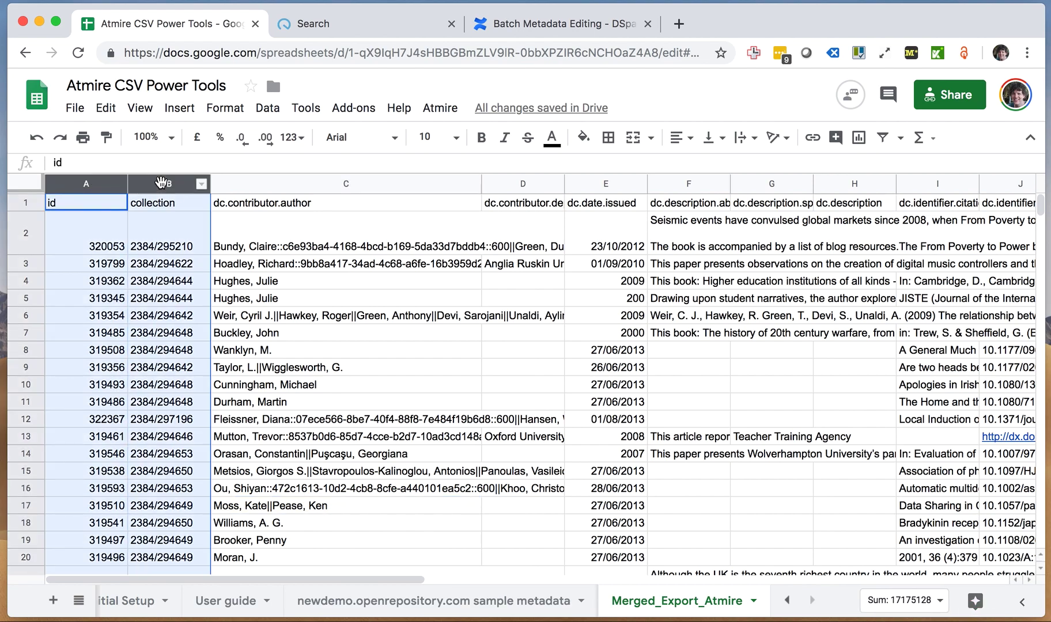
{"action": "left_click", "coordinate": [279, 185], "text": "super"}
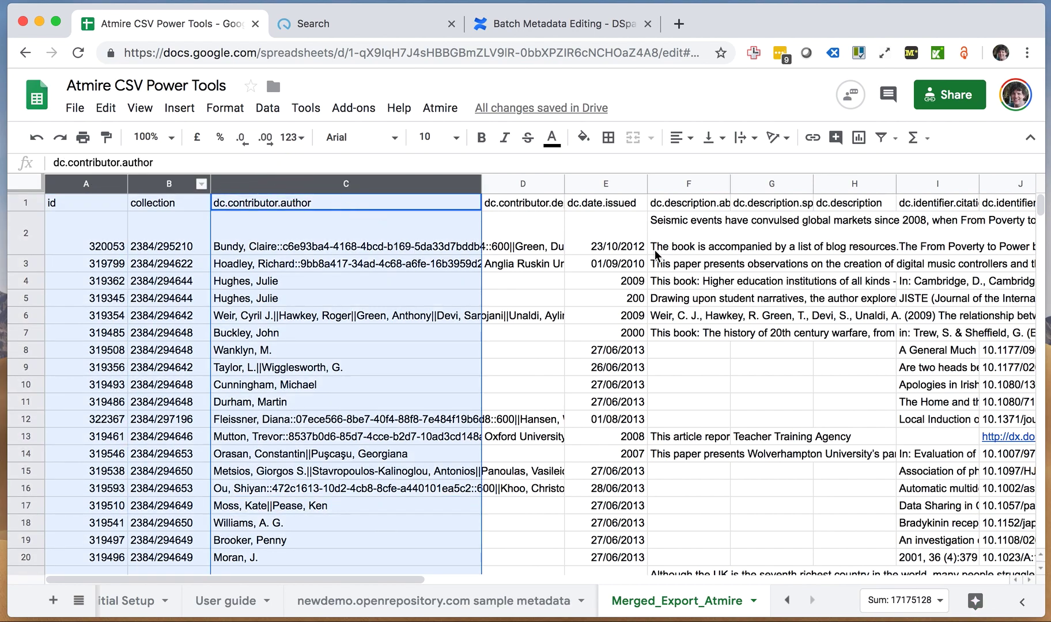
{"action": "scroll", "coordinate": [769, 231], "scroll_direction": "right", "scroll_amount": 5}
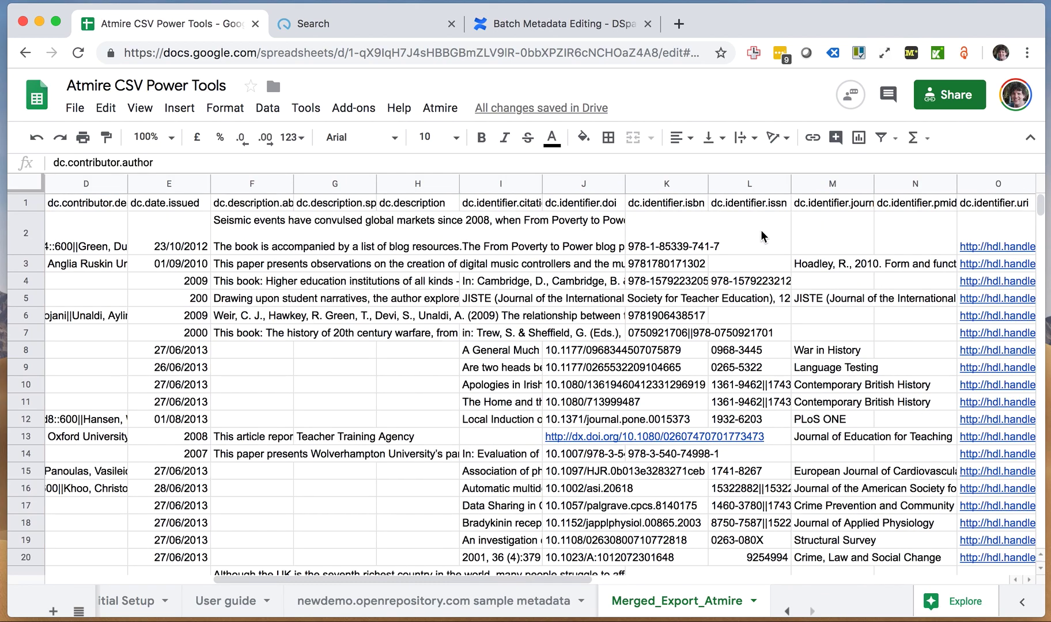
{"action": "left_click", "coordinate": [614, 190], "text": "super"}
{"action": "scroll", "coordinate": [762, 254], "scroll_direction": "right", "scroll_amount": 5}
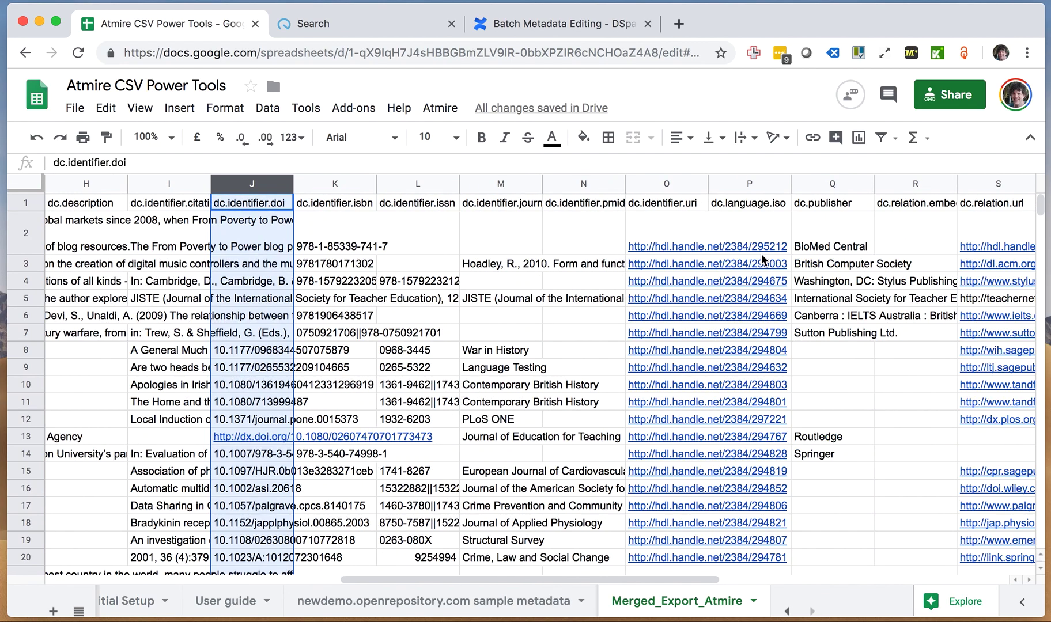
{"action": "scroll", "coordinate": [762, 253], "scroll_direction": "right", "scroll_amount": 5}
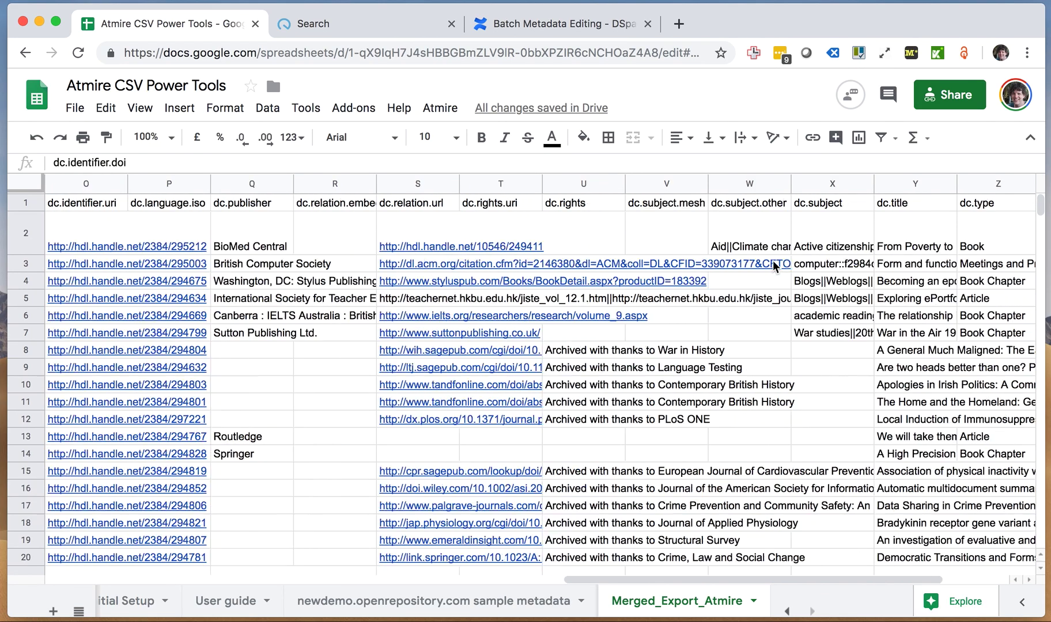
{"action": "left_click", "coordinate": [824, 183], "text": "super"}
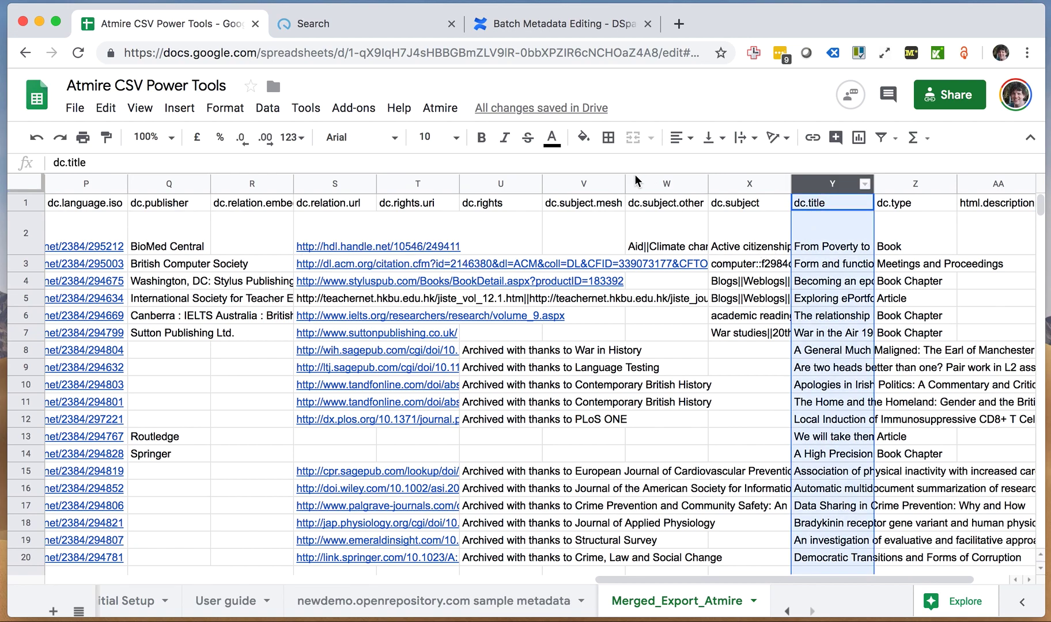
{"action": "left_click", "coordinate": [440, 108]}
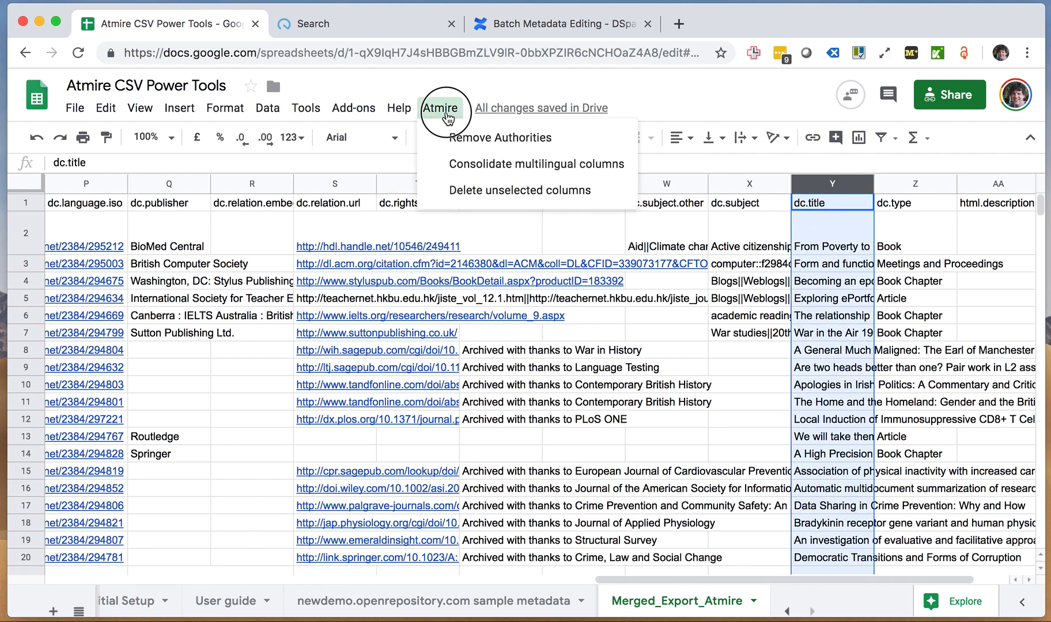
{"action": "left_click", "coordinate": [497, 191]}
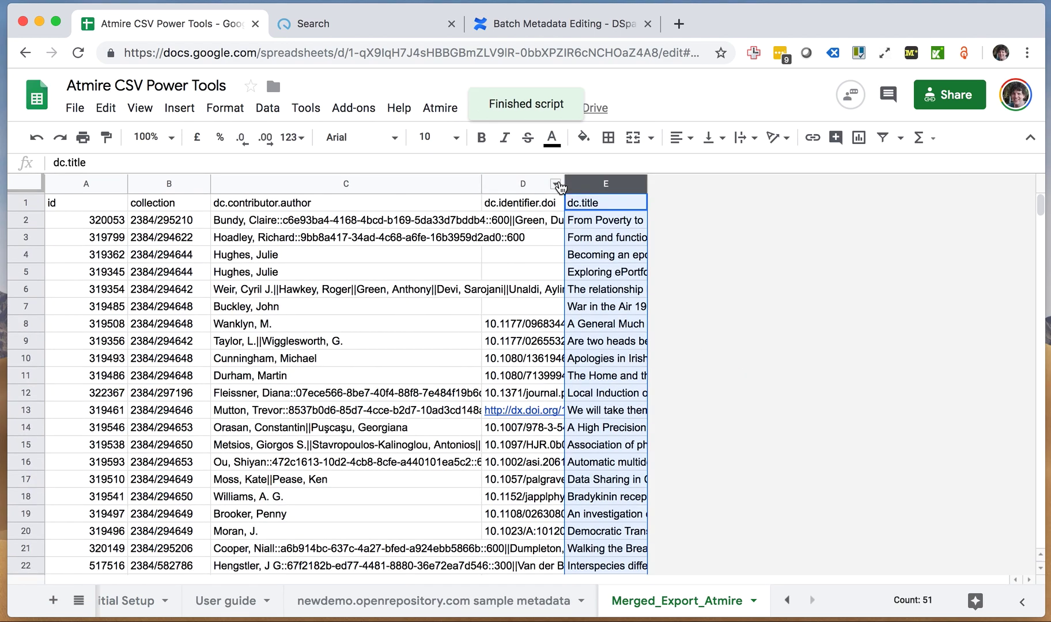
Preview the File download options, then auto-fit the dc.title column to show full titles
{"action": "left_click", "coordinate": [751, 275]}
{"action": "left_click", "coordinate": [606, 272]}
{"action": "left_click", "coordinate": [75, 108]}
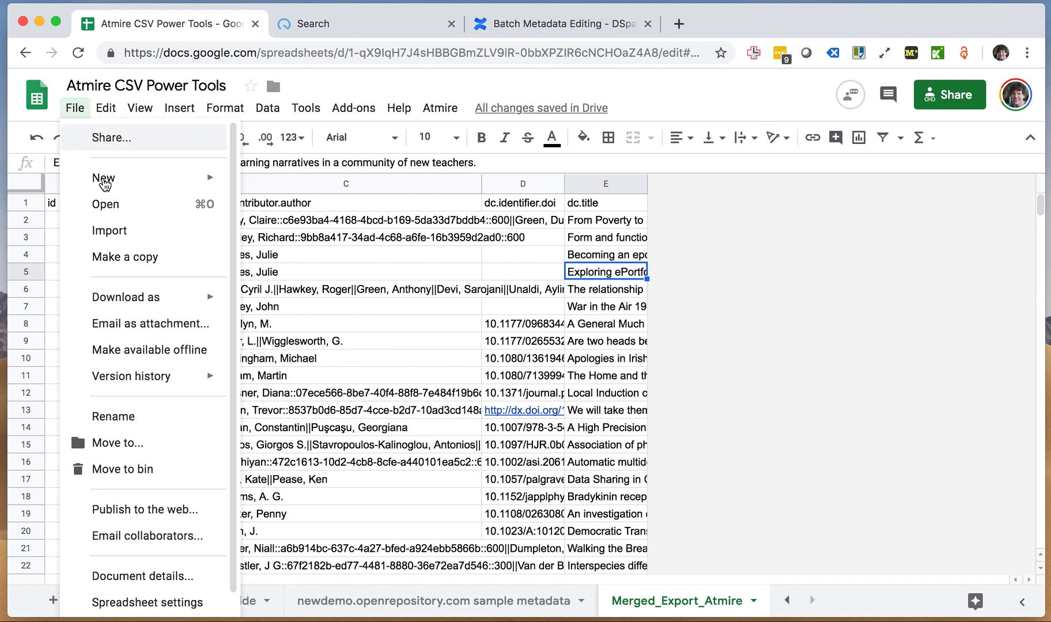
{"action": "mouse_move", "coordinate": [171, 299]}
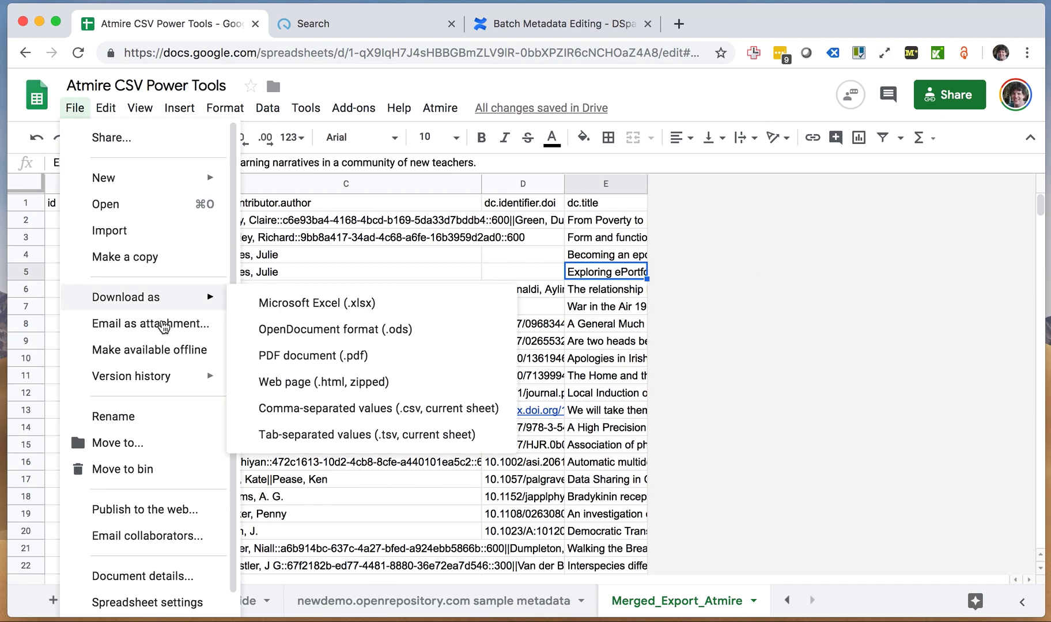
{"action": "left_click", "coordinate": [877, 272]}
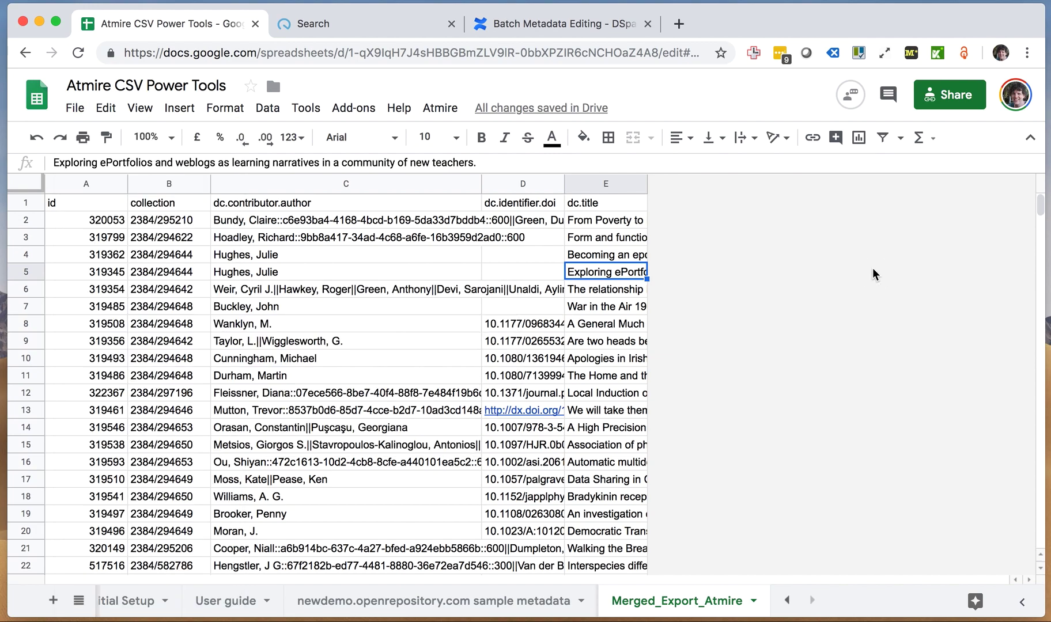
{"action": "double_click", "coordinate": [645, 184]}
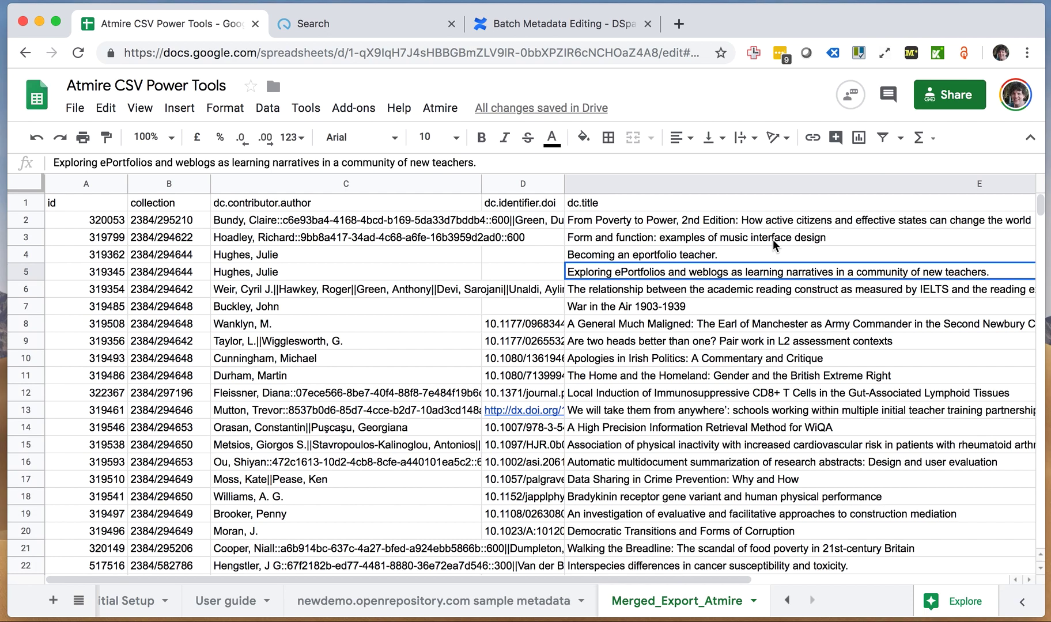
Glance over the Open Repository search page, then return to the Atmire CSV Power Tools spreadsheet
{"action": "left_click", "coordinate": [367, 19]}
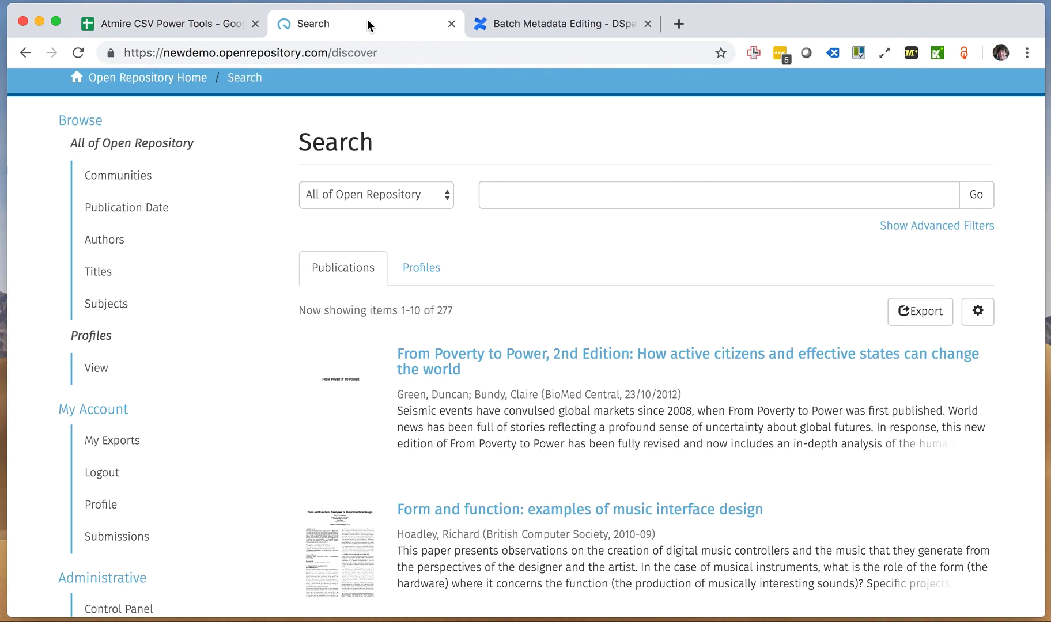
{"action": "scroll", "coordinate": [226, 87], "scroll_direction": "up", "scroll_amount": 3}
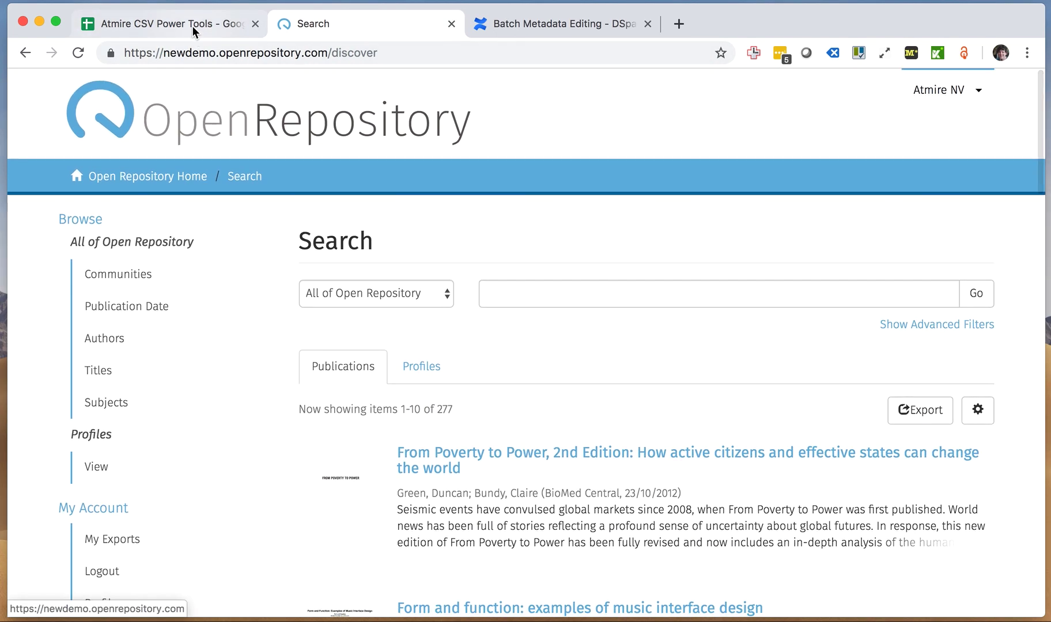
{"action": "left_click", "coordinate": [193, 26]}
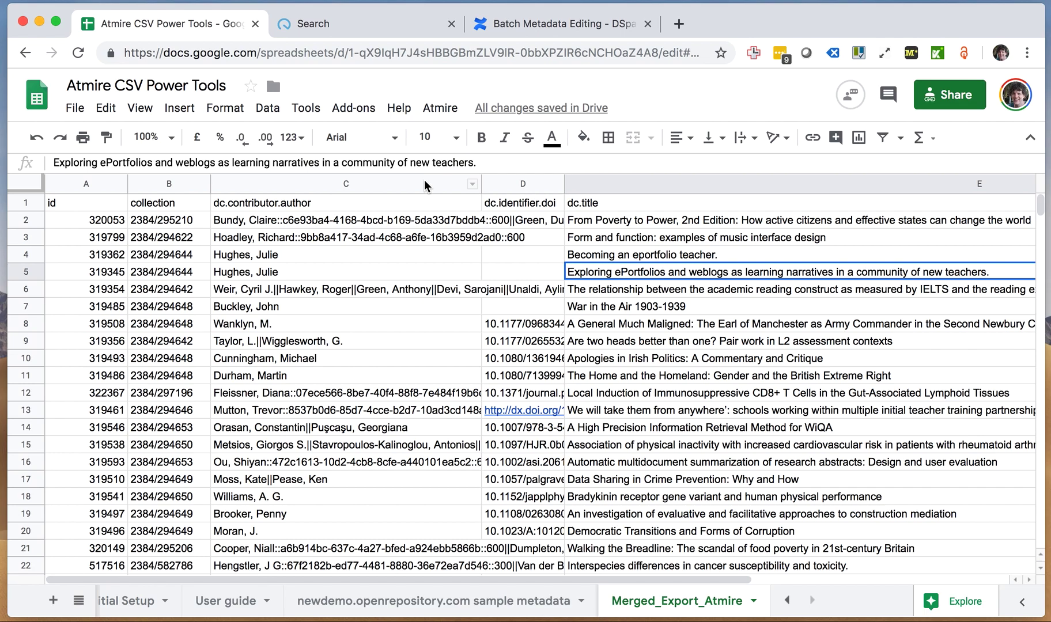